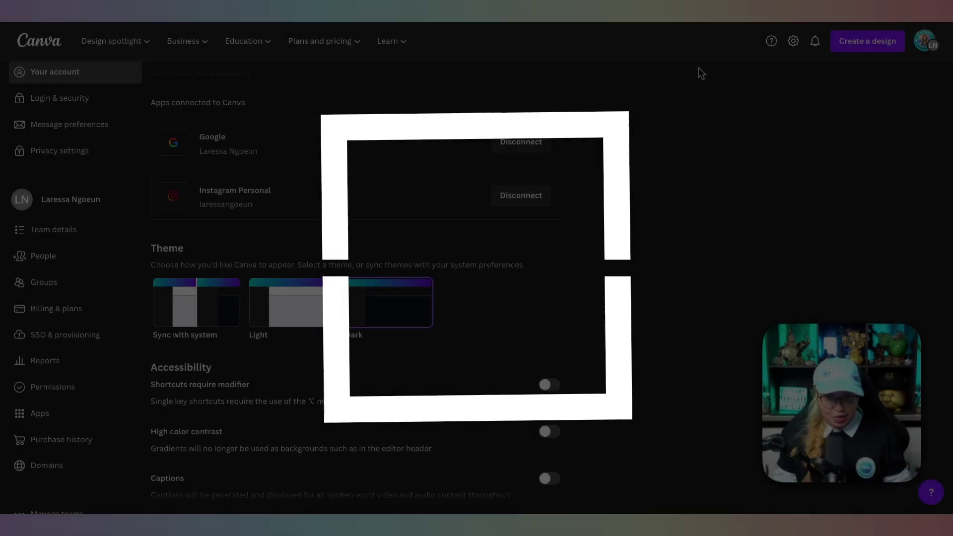
# - Try the Light interface theme in the account settings and return to the Dark theme
pyautogui.click(746, 80)
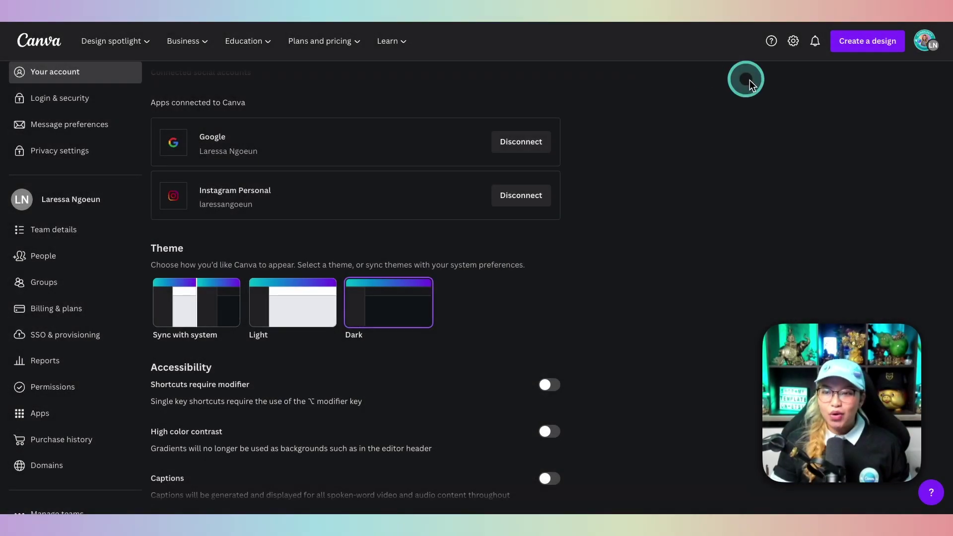
pyautogui.click(930, 45)
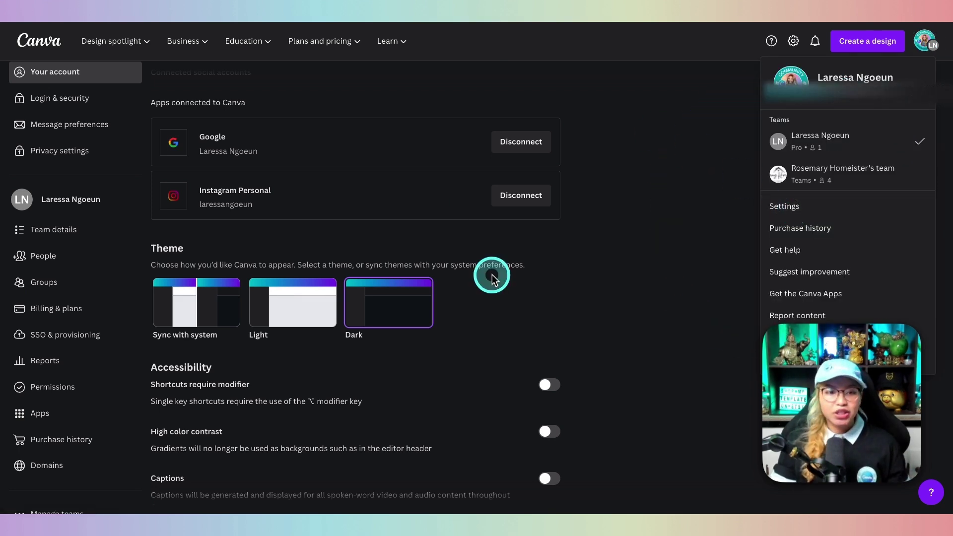
pyautogui.moveTo(430, 242)
pyautogui.mouseDown()
pyautogui.moveTo(228, 257)
pyautogui.moveTo(187, 247)
pyautogui.mouseUp()
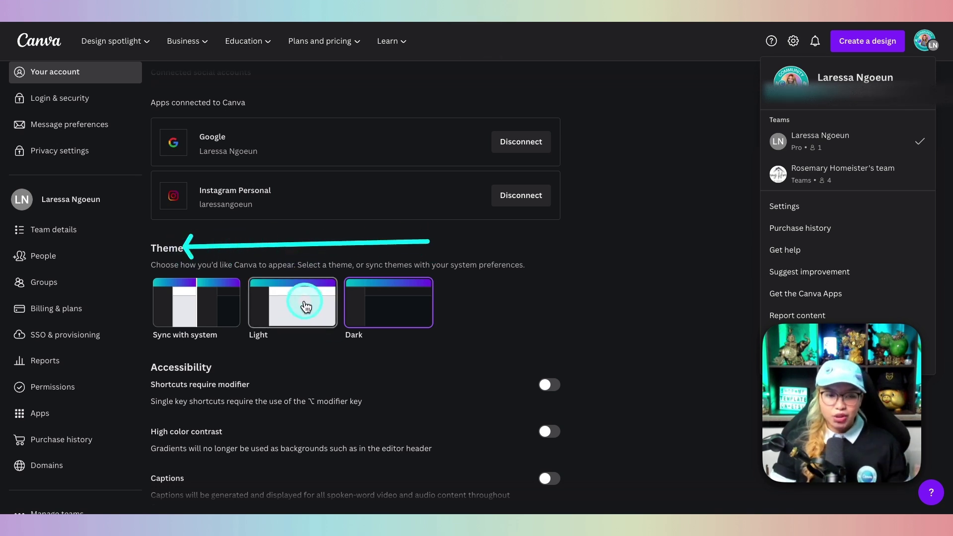
pyautogui.click(309, 303)
pyautogui.click(385, 296)
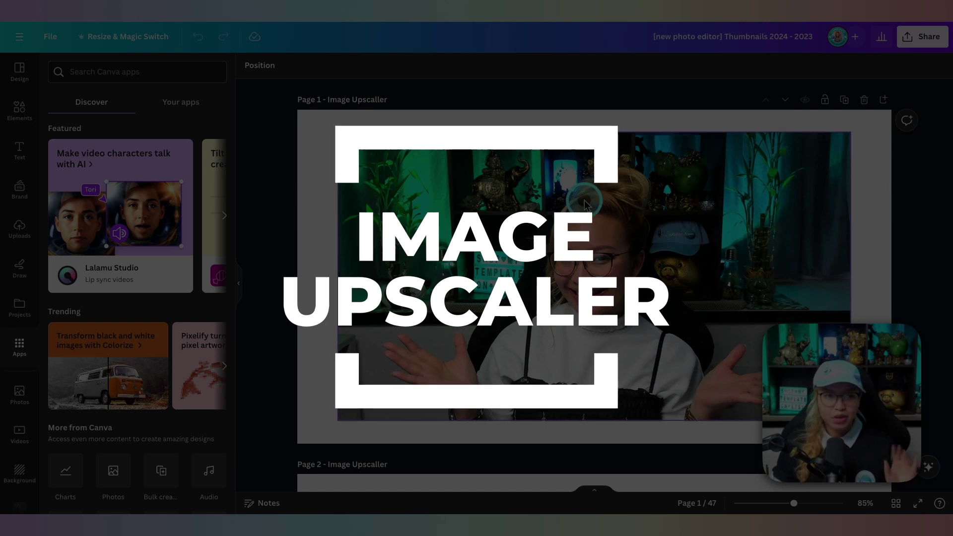
# - Search the Canva apps for "upscaler" and open Image Upscaler
pyautogui.click(314, 274)
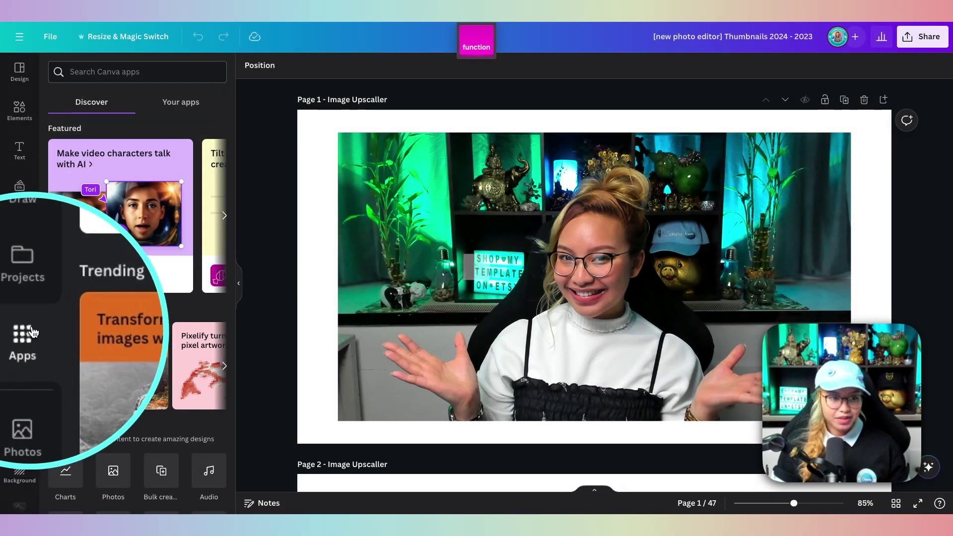
pyautogui.click(119, 62)
pyautogui.click(109, 70)
pyautogui.write('up')
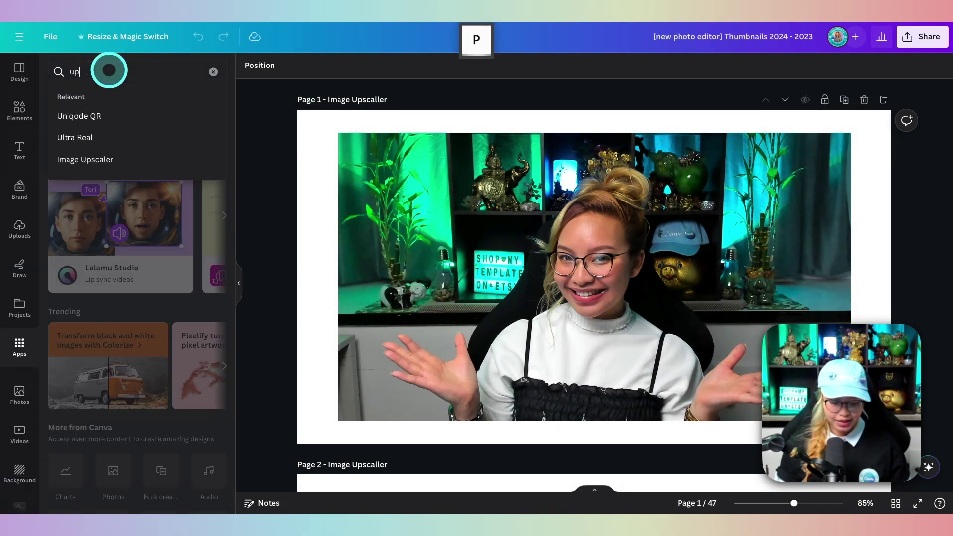
pyautogui.write('scaler')
pyautogui.press('Return')
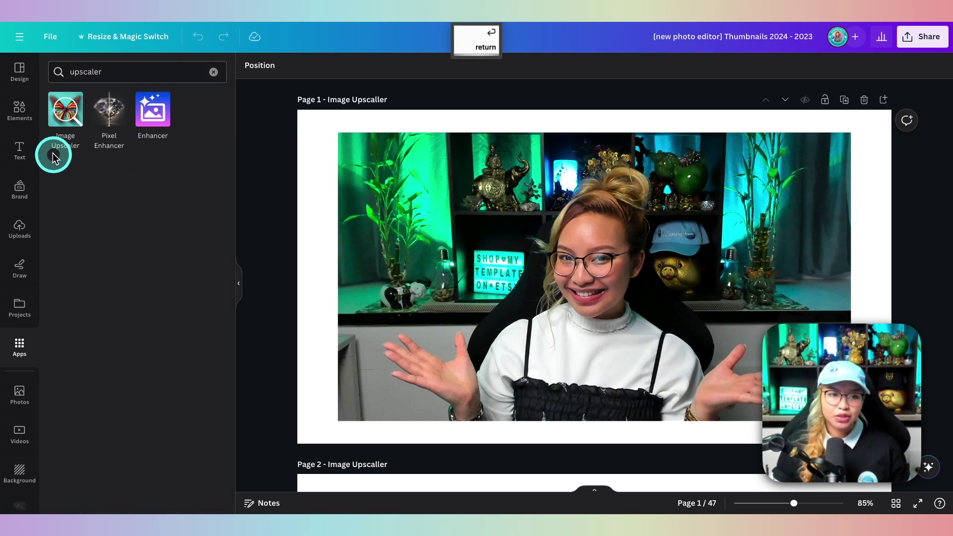
pyautogui.click(61, 147)
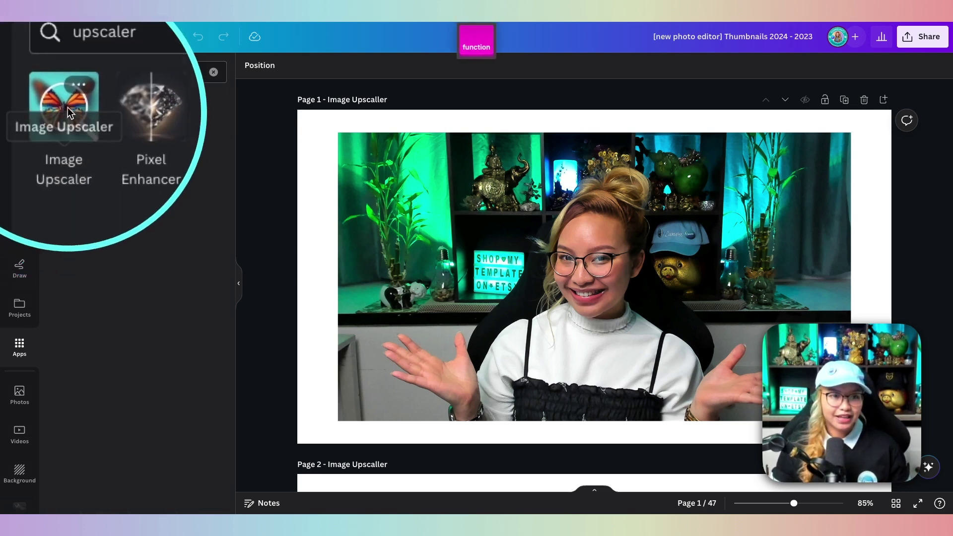
pyautogui.click(66, 115)
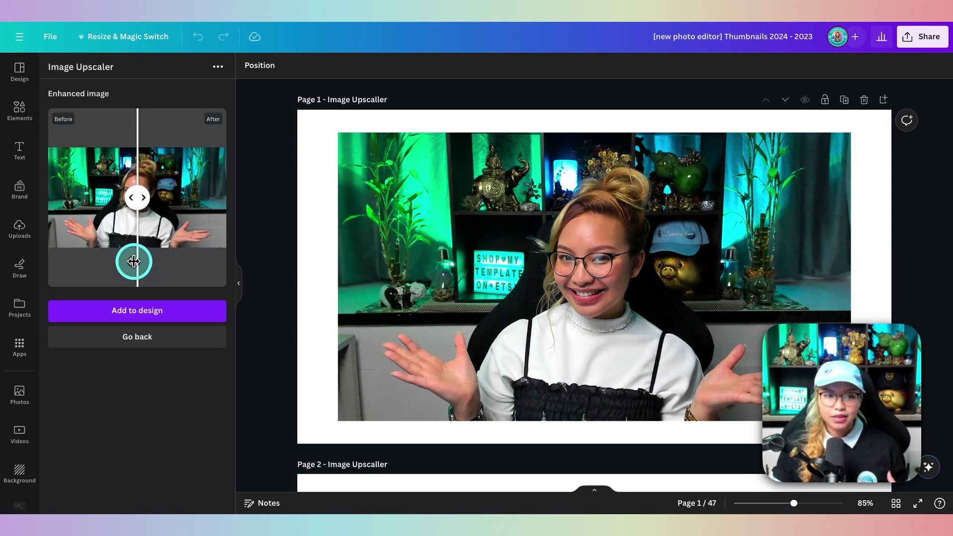
# - Discard the earlier enhanced result, choose the photo on page 1 as the original image and upscale it 3x
pyautogui.click(314, 324)
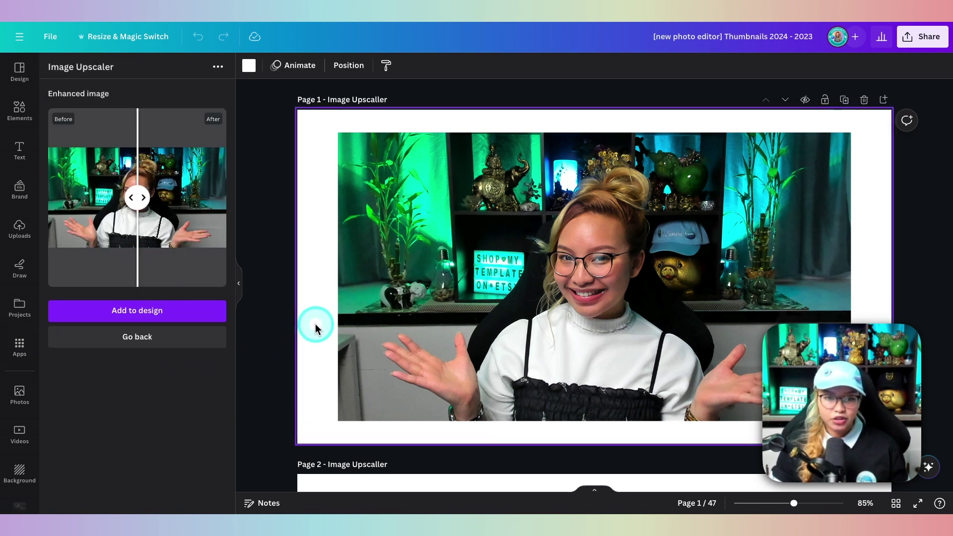
pyautogui.click(138, 339)
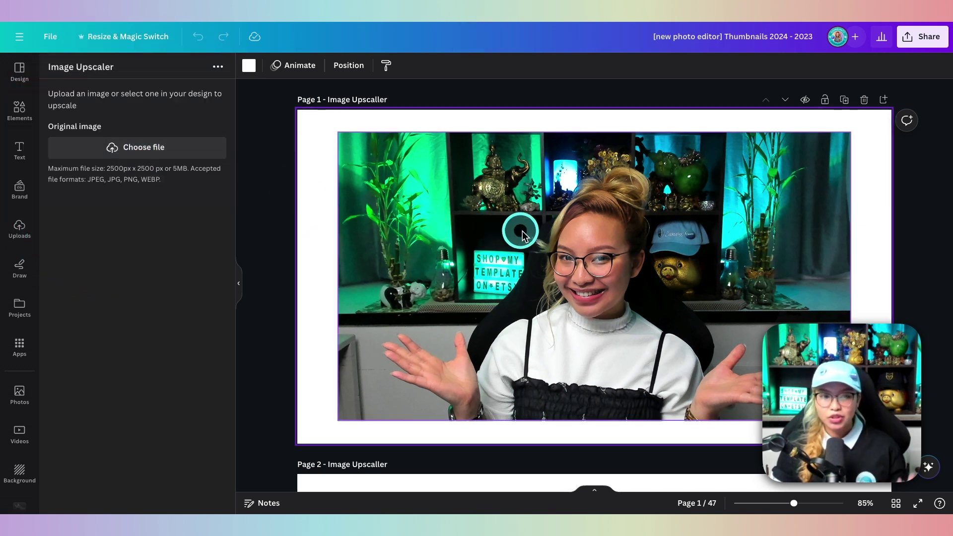
pyautogui.click(510, 230)
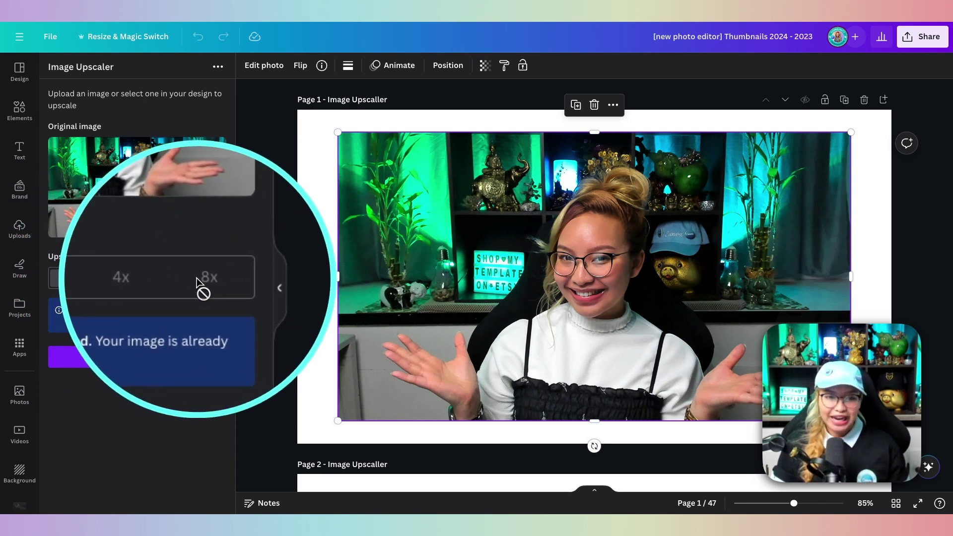
pyautogui.click(130, 282)
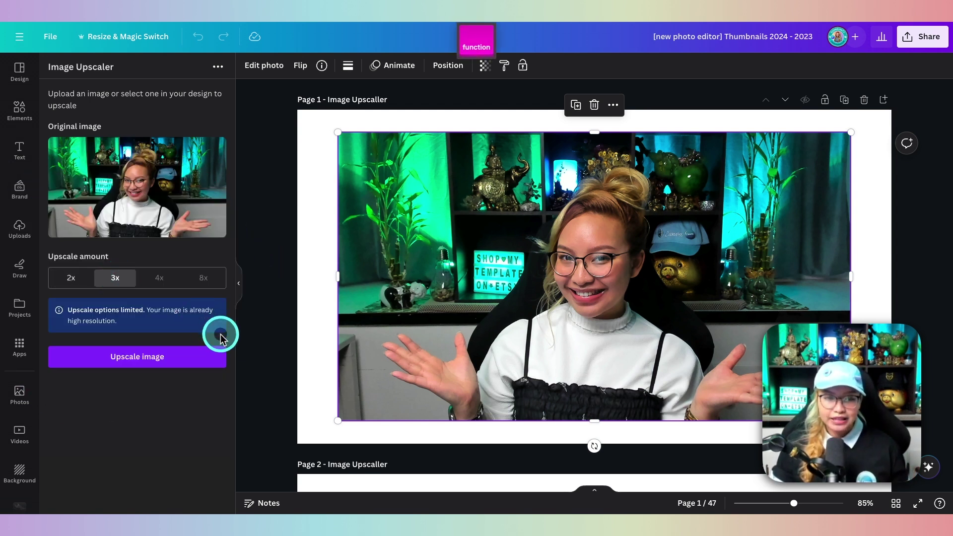
pyautogui.click(178, 359)
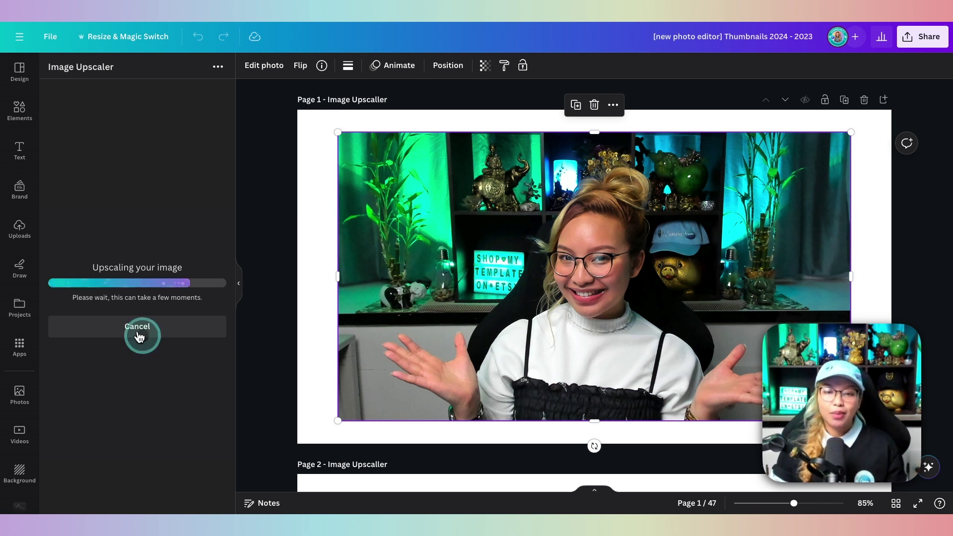
# - Compare the before and after versions of the upscaled photo, including the detail around the cap
pyautogui.press('fn')
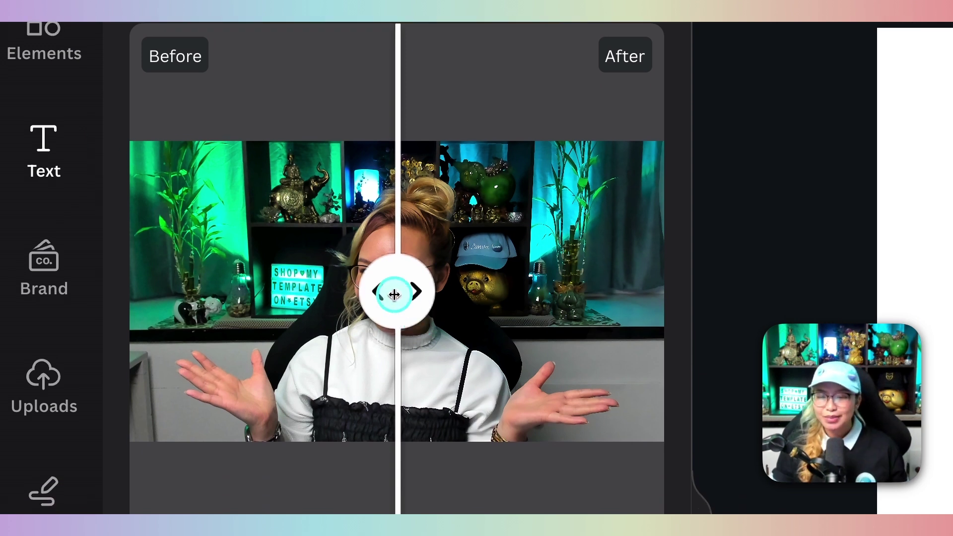
pyautogui.moveTo(390, 296); pyautogui.dragTo(245, 324)
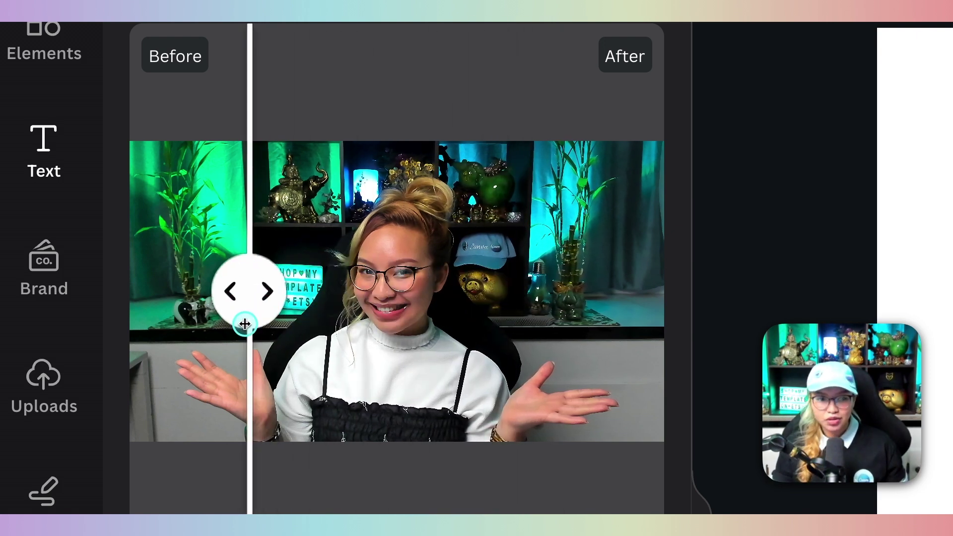
pyautogui.moveTo(245, 324); pyautogui.dragTo(387, 305)
pyautogui.press('fn')
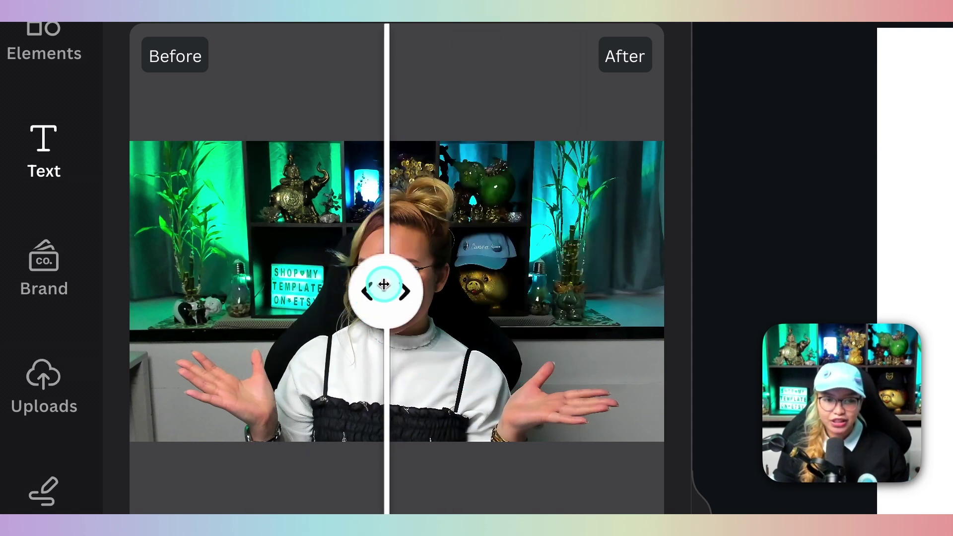
pyautogui.press('fn')
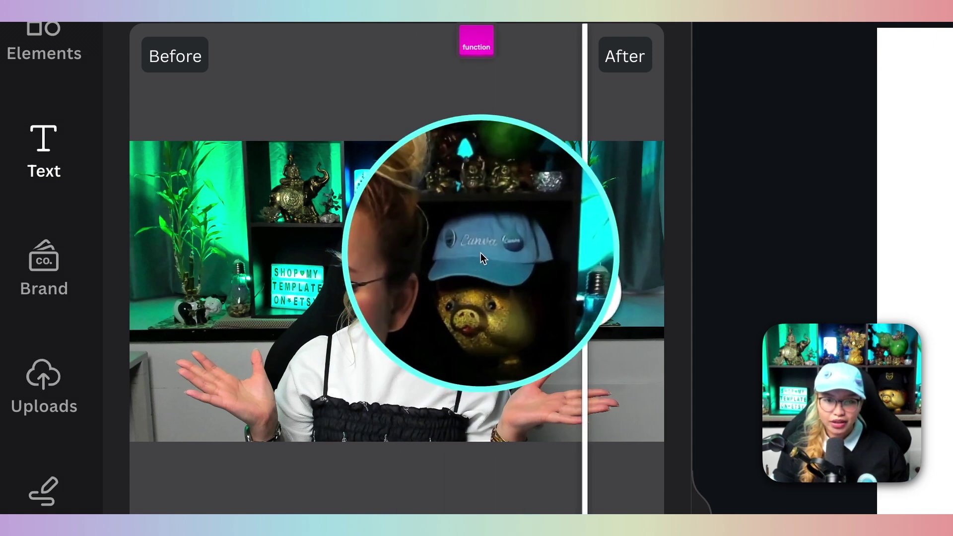
pyautogui.click(525, 308)
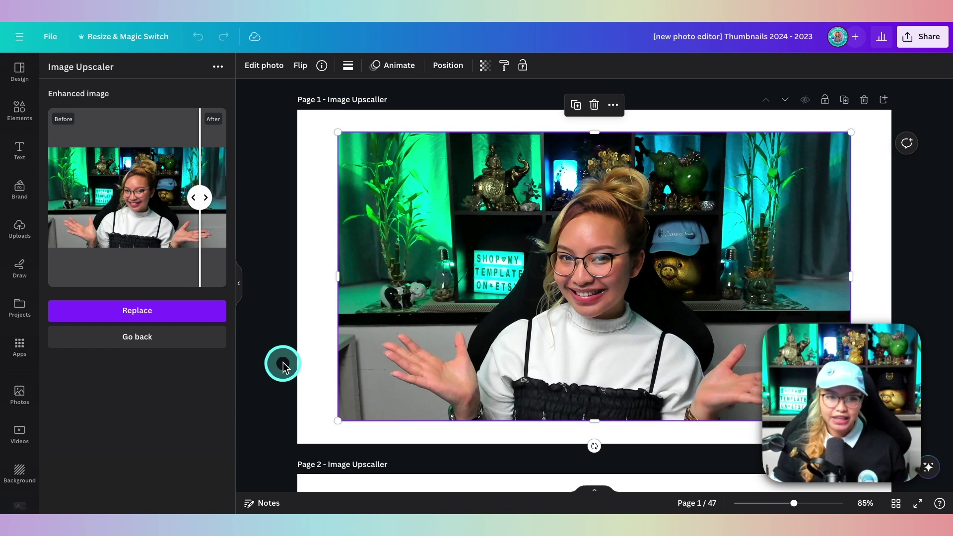
# - Replace the photo on page 1 with the upscaled version and locate the enhanced image among the uploads
pyautogui.scroll(-1, 282, 365)
pyautogui.click(151, 318)
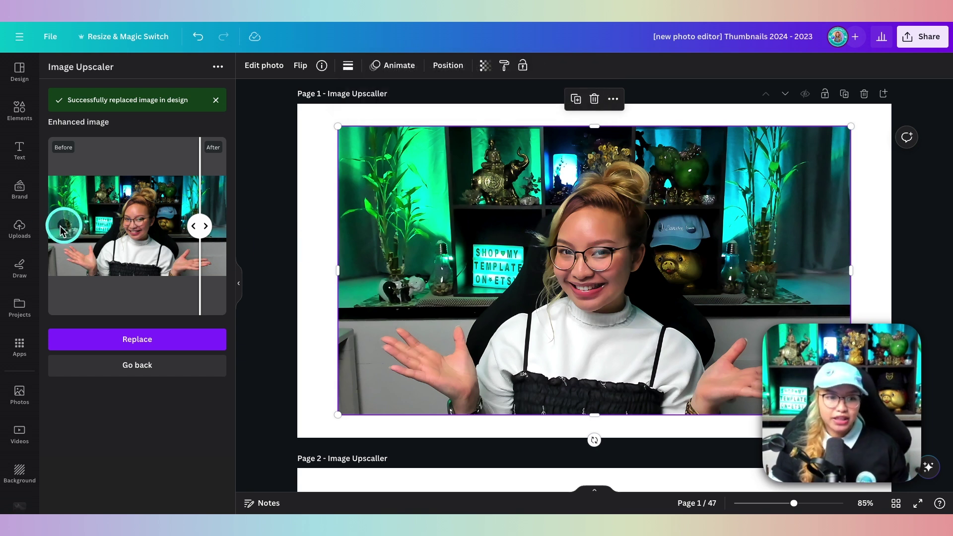
pyautogui.click(19, 228)
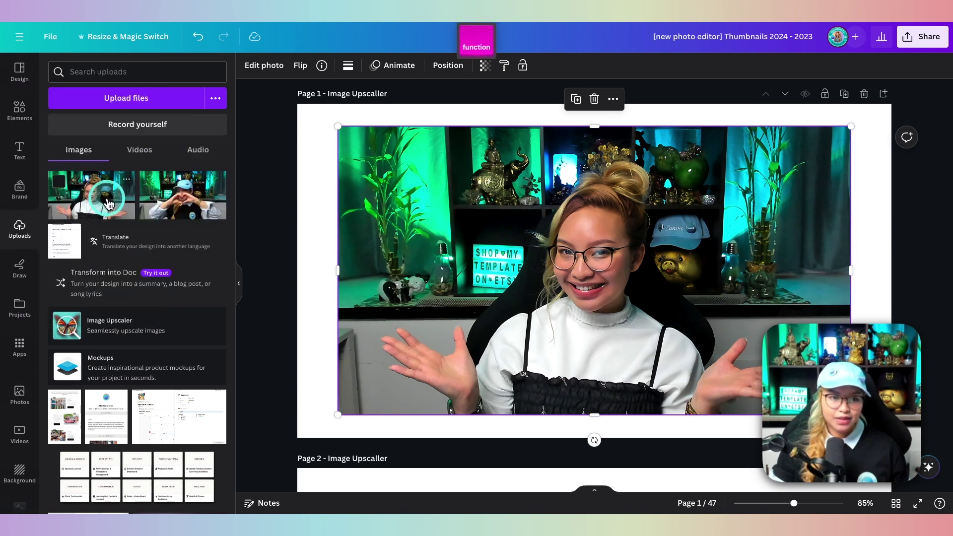
pyautogui.click(102, 206)
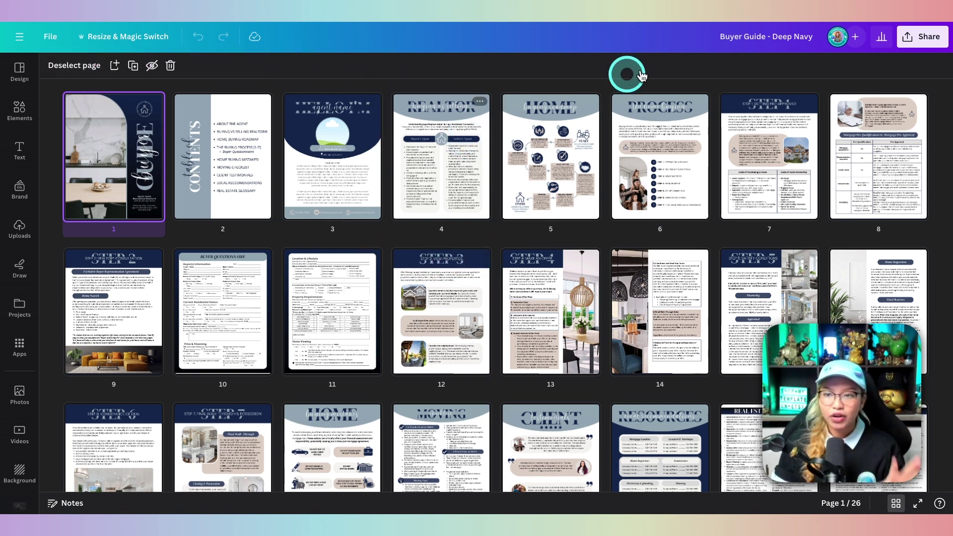
# - Download only page 1 of the Buyer Guide - Deep Navy design as a PNG
pyautogui.click(921, 40)
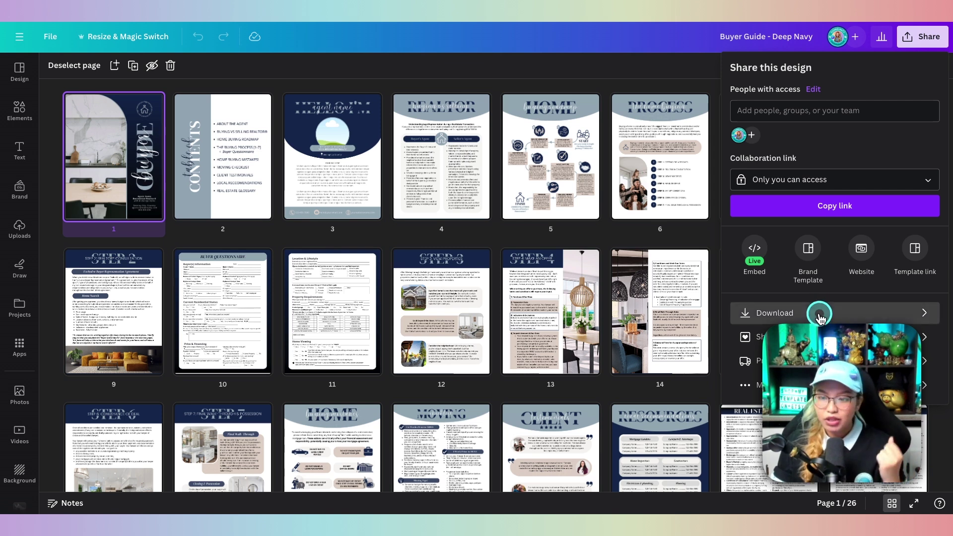
pyautogui.click(820, 314)
pyautogui.click(787, 240)
pyautogui.click(772, 264)
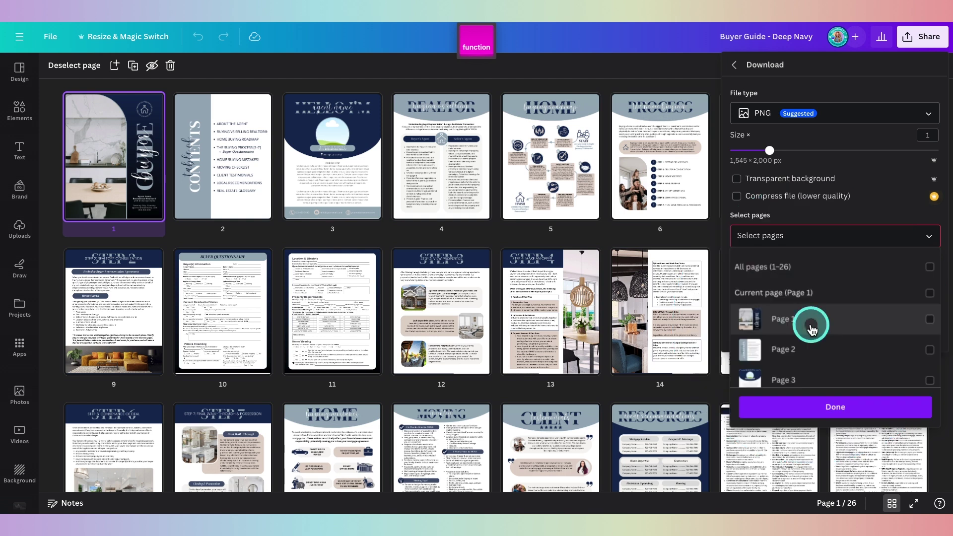
pyautogui.click(791, 321)
pyautogui.click(847, 411)
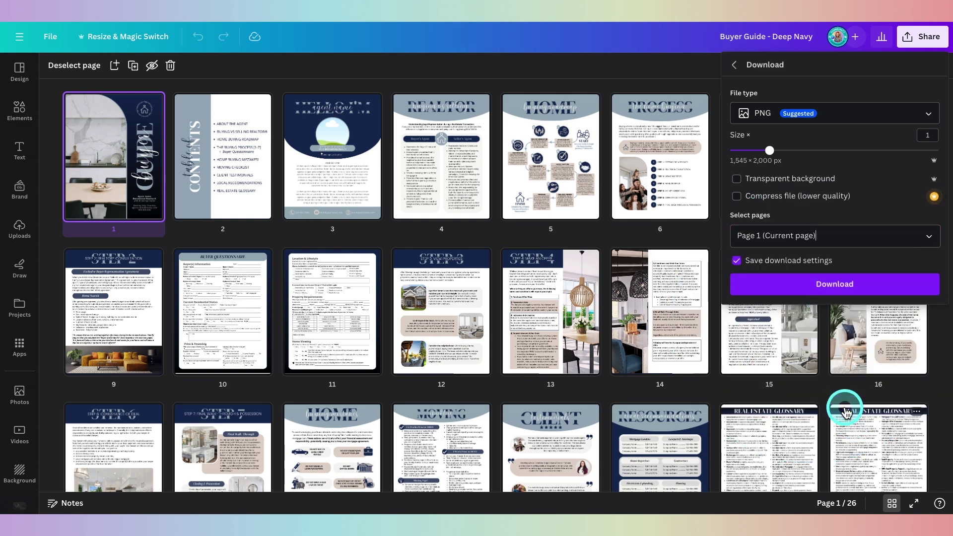
pyautogui.click(798, 284)
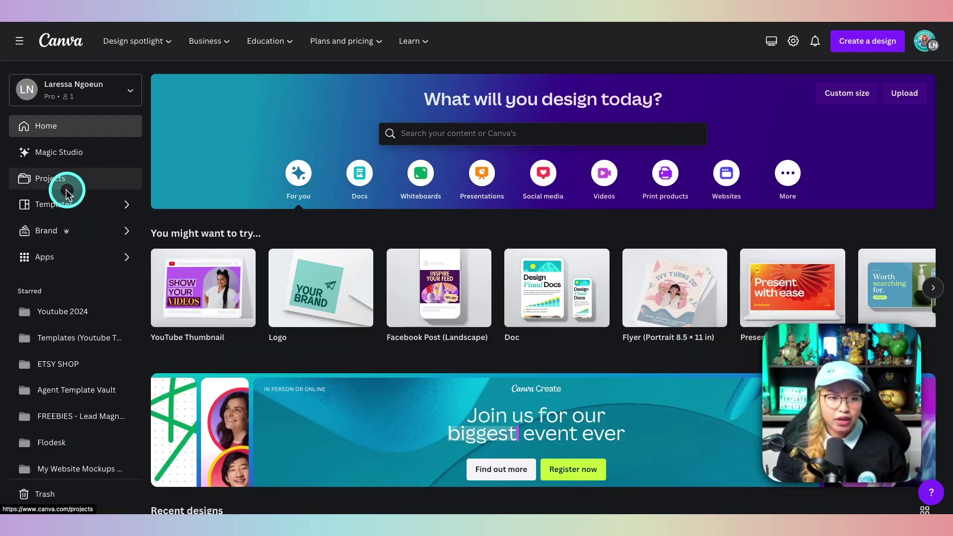
# - Open the Mockups app from the Canva home page and browse the Tablets mockups
pyautogui.click(45, 259)
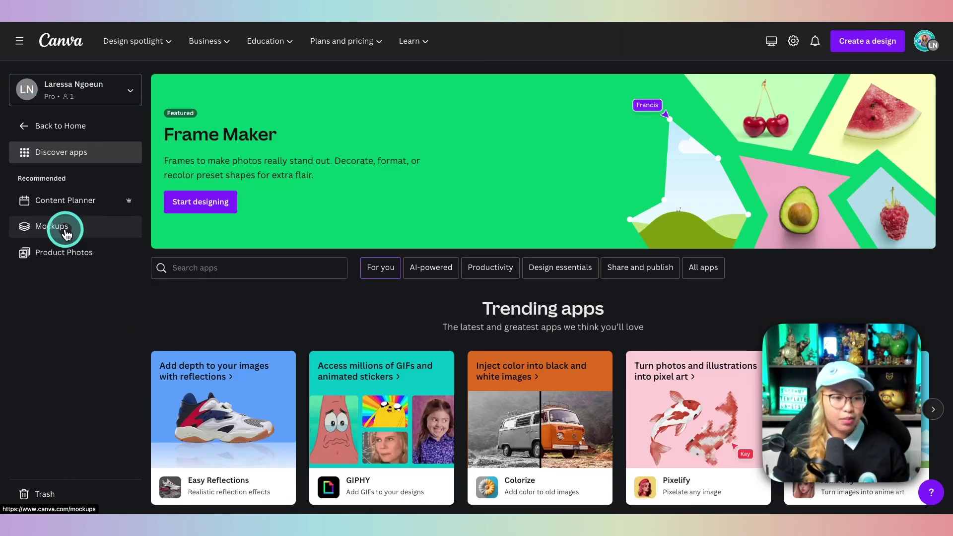
pyautogui.click(64, 227)
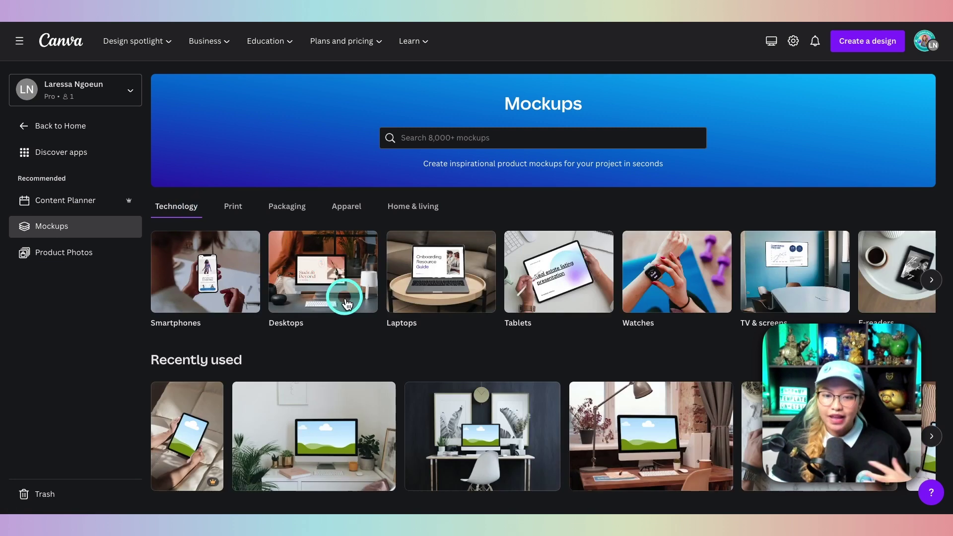
pyautogui.scroll(-1, 413, 338)
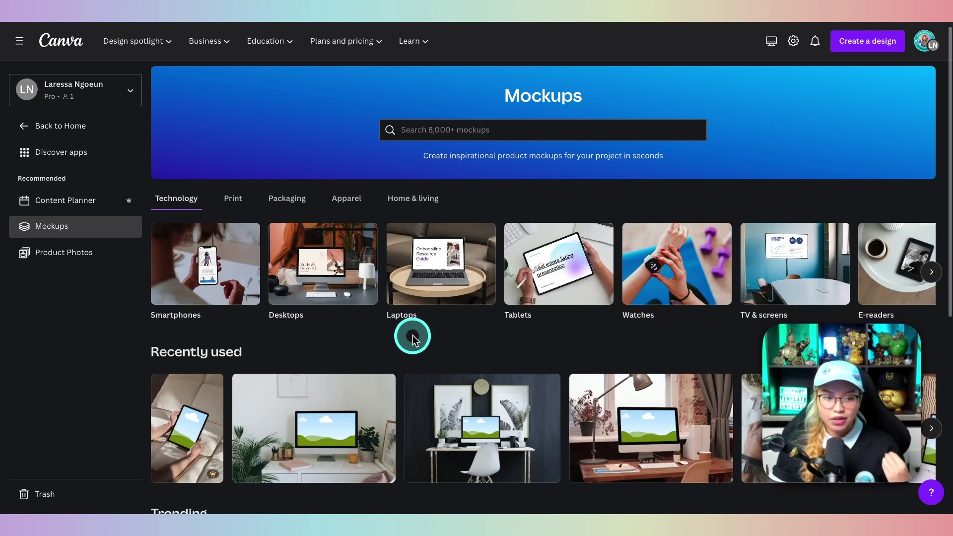
pyautogui.scroll(-1, 414, 339)
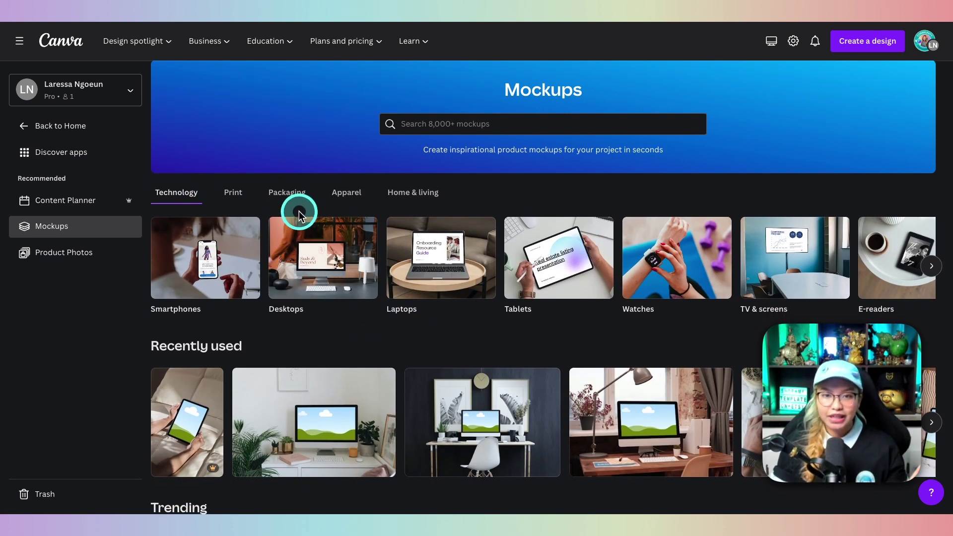
pyautogui.scroll(-1, 315, 255)
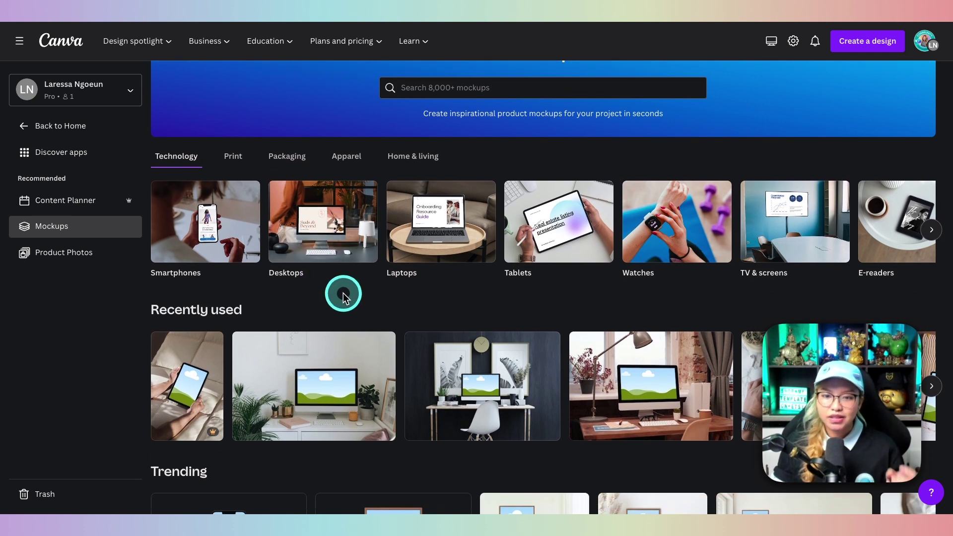
pyautogui.scroll(-1, 426, 311)
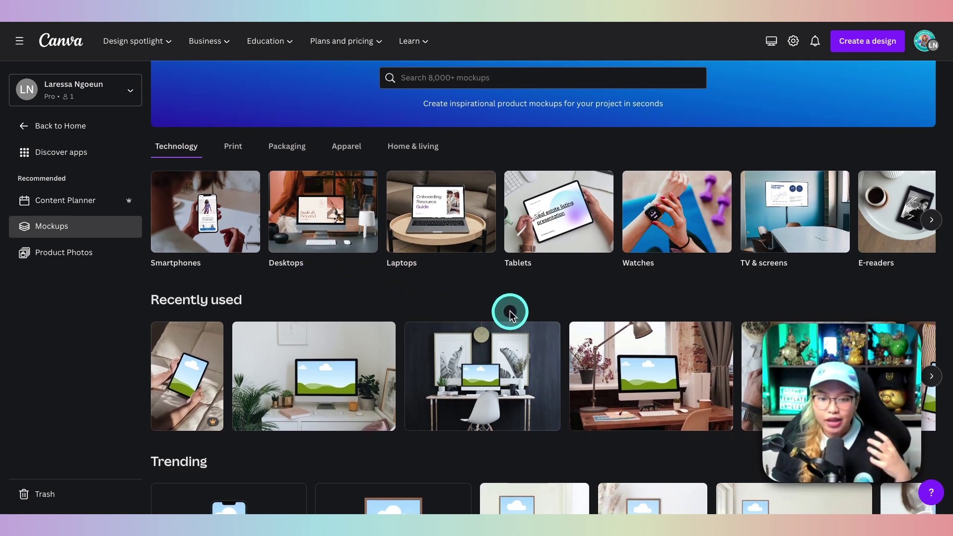
pyautogui.scroll(-1, 510, 314)
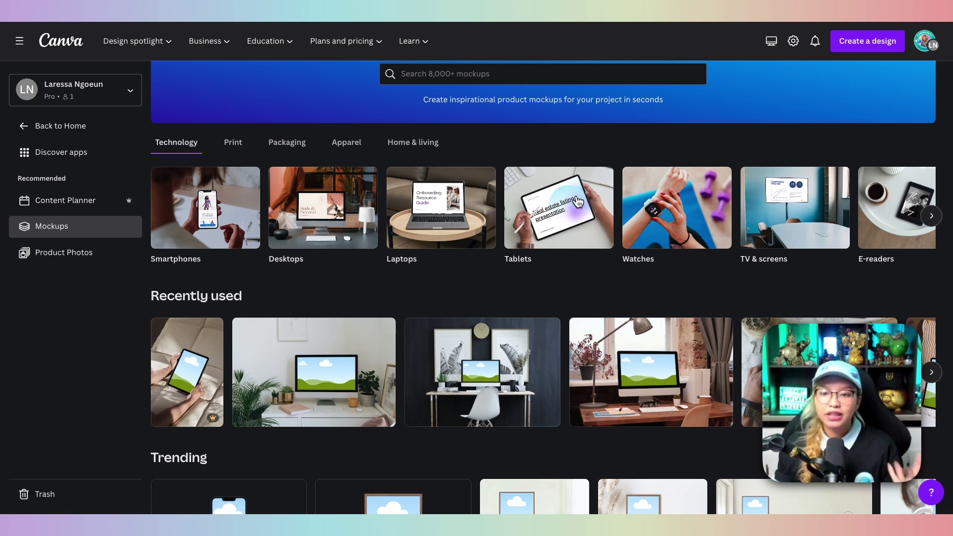
pyautogui.click(553, 226)
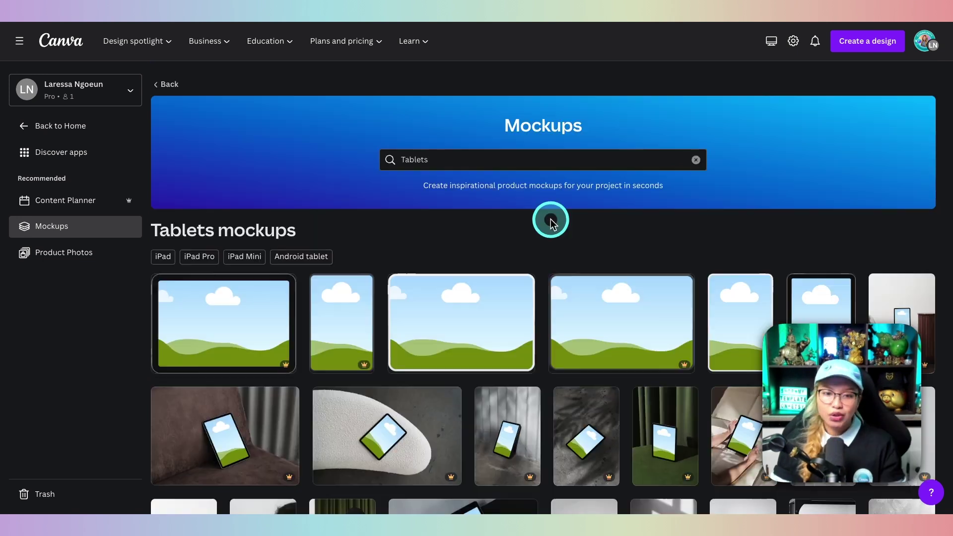
pyautogui.scroll(-3, 640, 272)
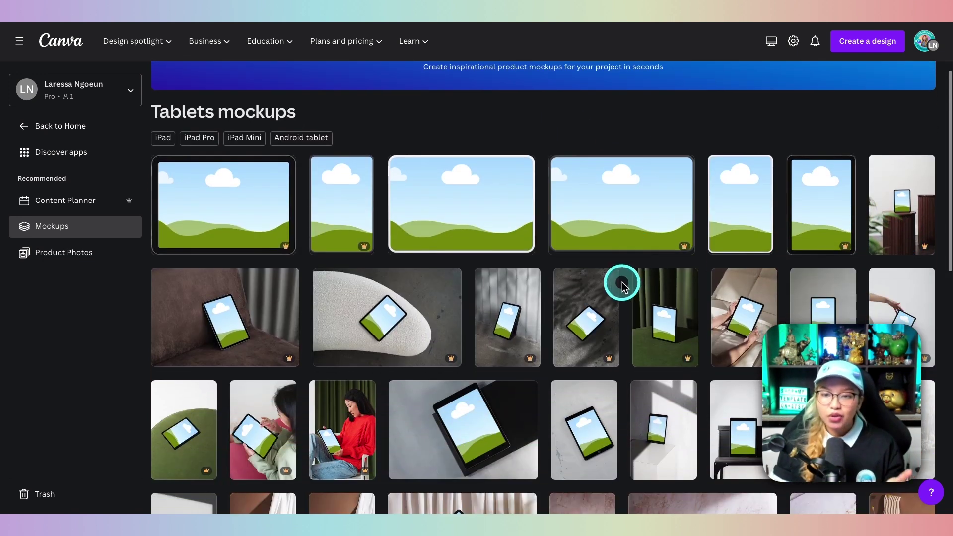
# - Browse the Tablets mockups and choose the portrait one with two hands holding a tablet over beige cushions
pyautogui.scroll(-2, 613, 290)
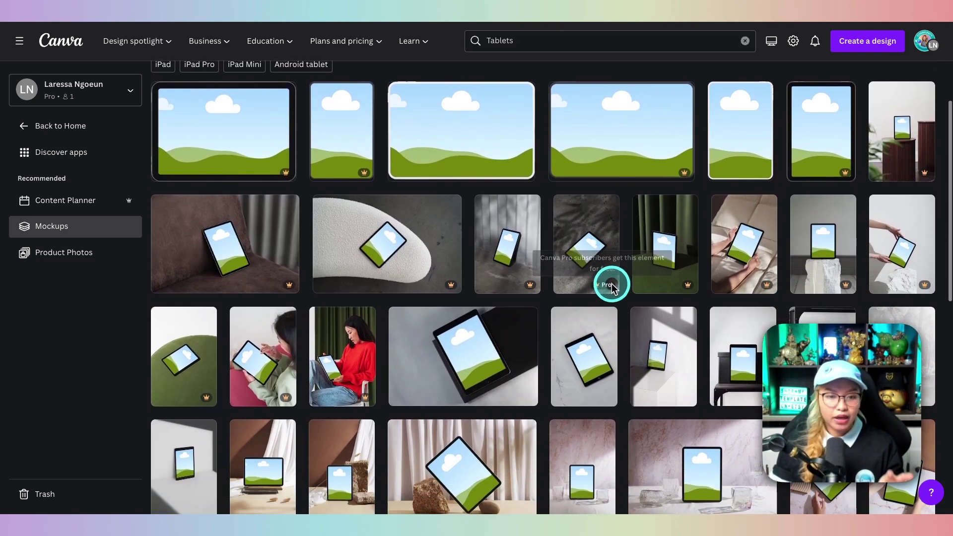
pyautogui.scroll(-1, 618, 286)
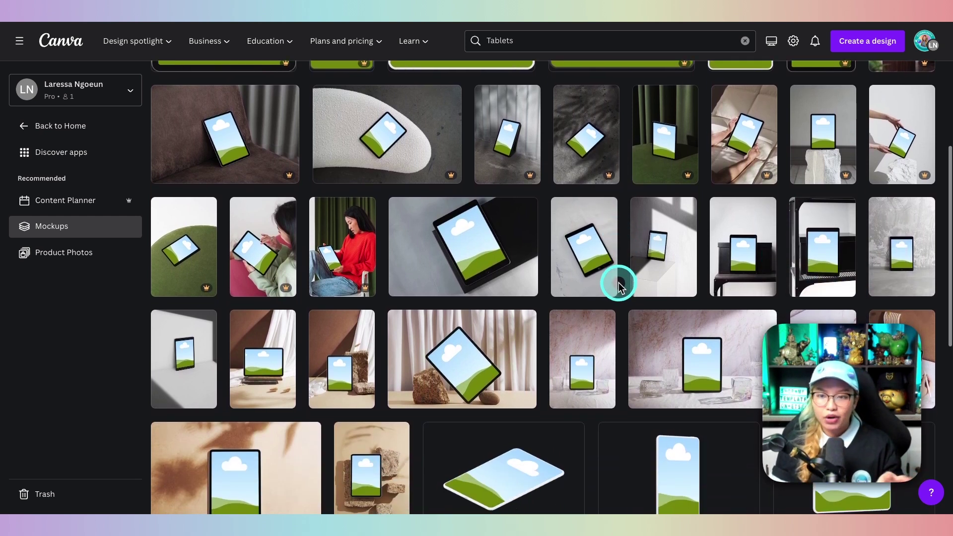
pyautogui.scroll(-1, 619, 286)
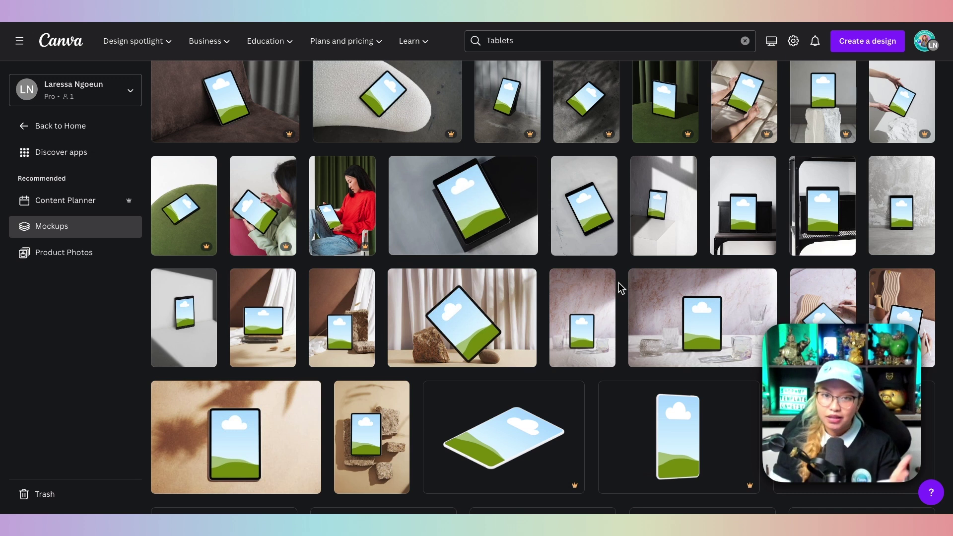
pyautogui.click(616, 282)
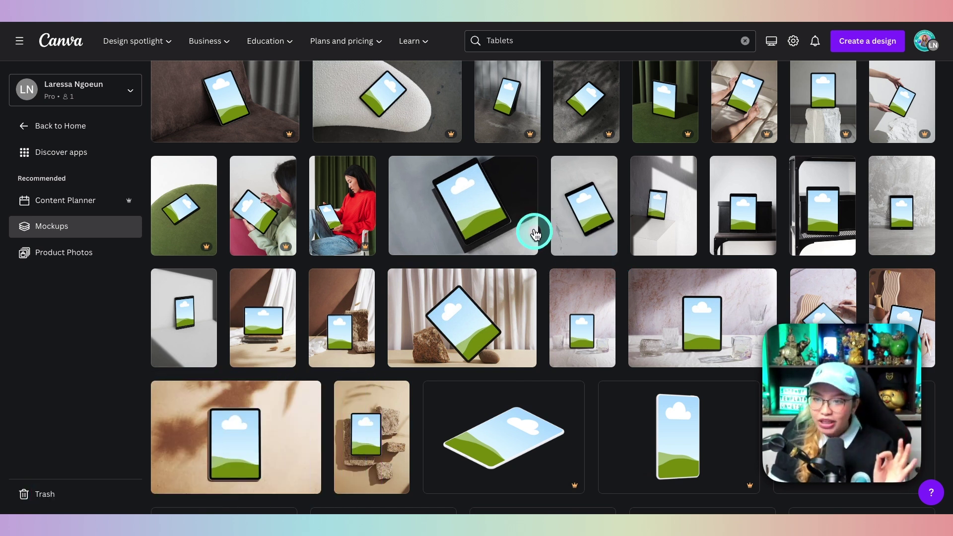
pyautogui.scroll(1, 714, 196)
pyautogui.scroll(2, 714, 196)
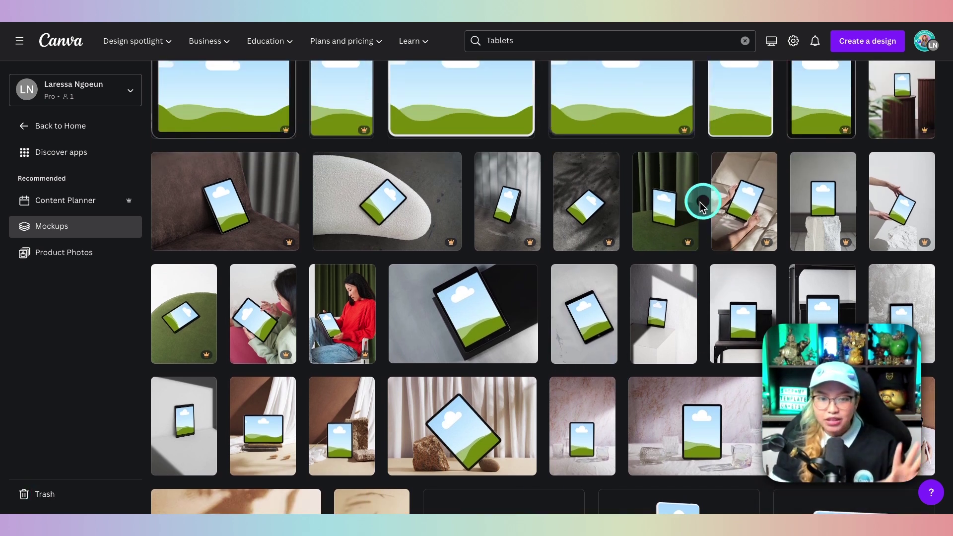
pyautogui.click(746, 205)
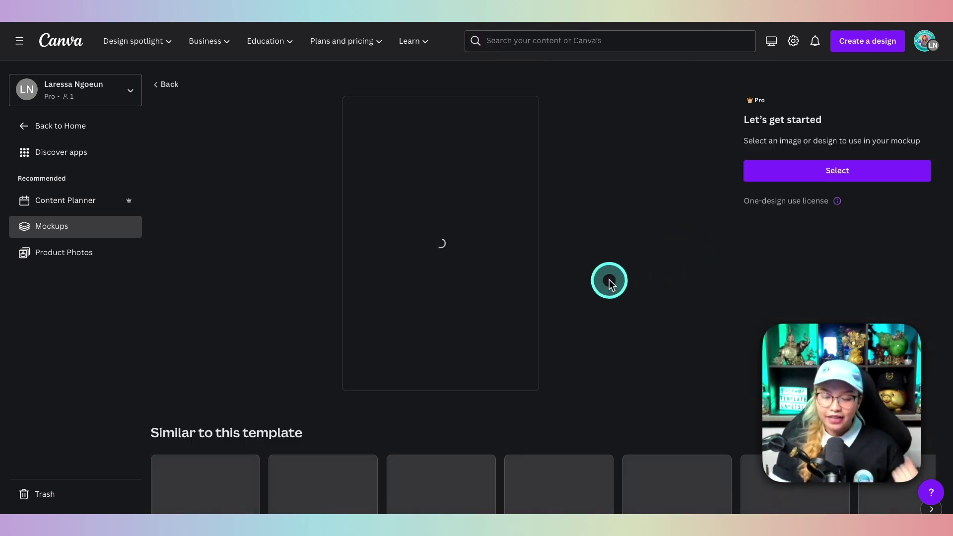
# - Upload the Buyer Guide - Deep Navy PNG and place it in the tablet mockup
pyautogui.click(828, 172)
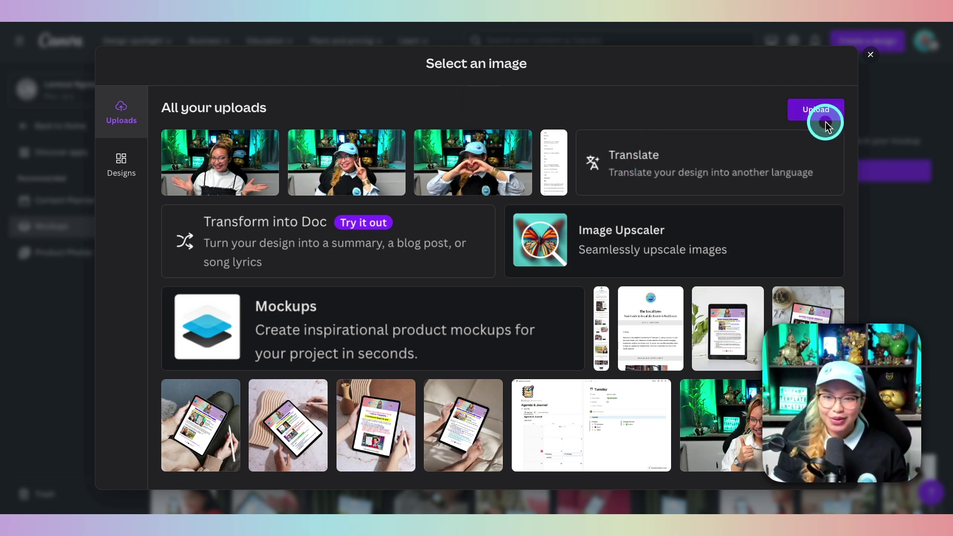
pyautogui.click(815, 111)
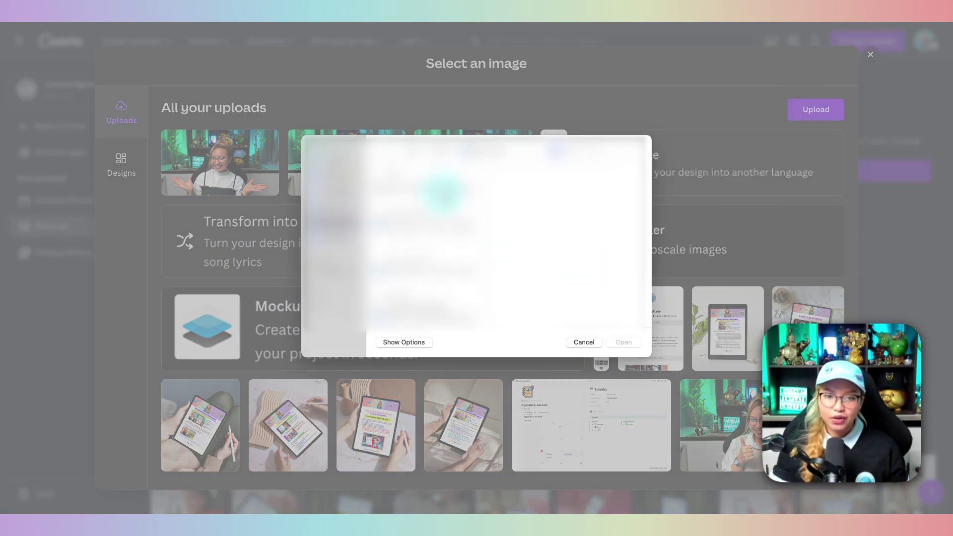
pyautogui.click(444, 191)
pyautogui.click(624, 342)
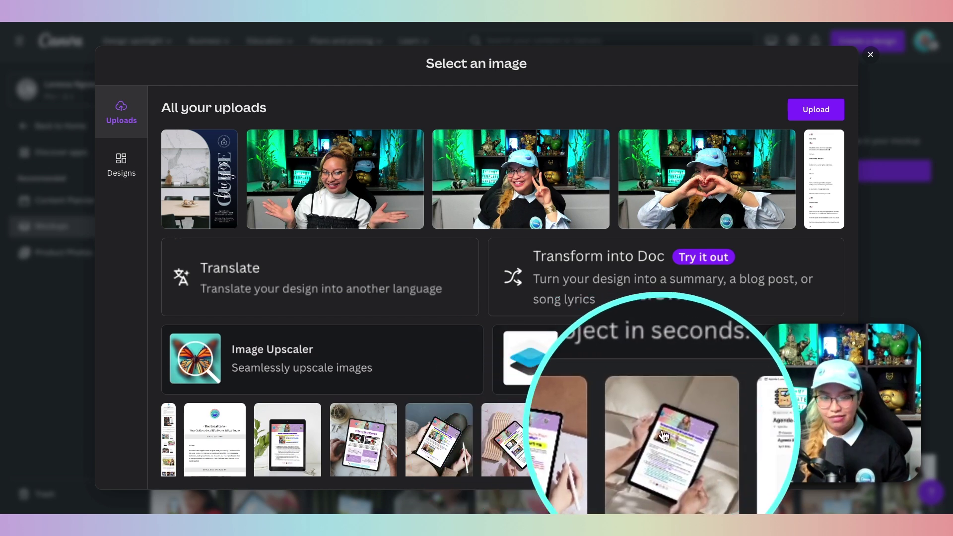
pyautogui.click(662, 431)
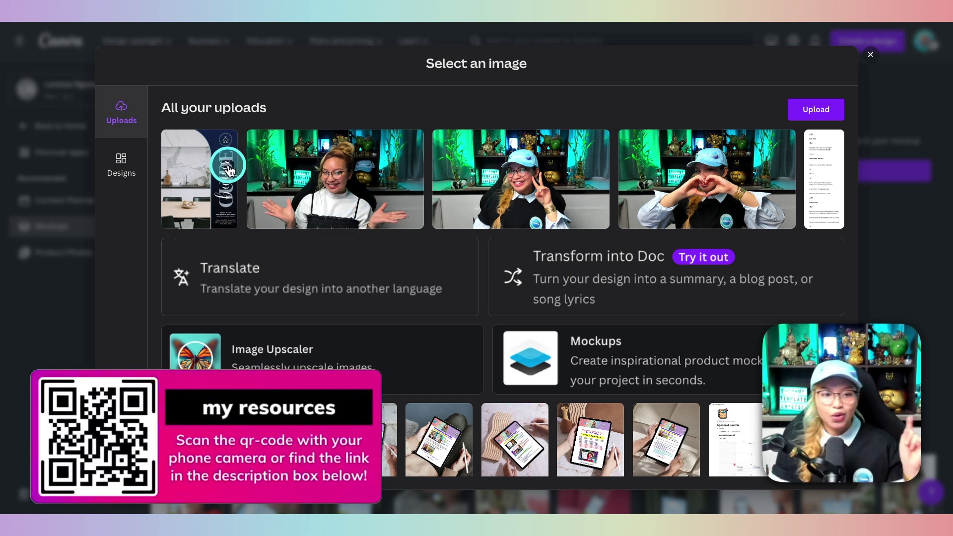
pyautogui.click(207, 200)
pyautogui.click(499, 474)
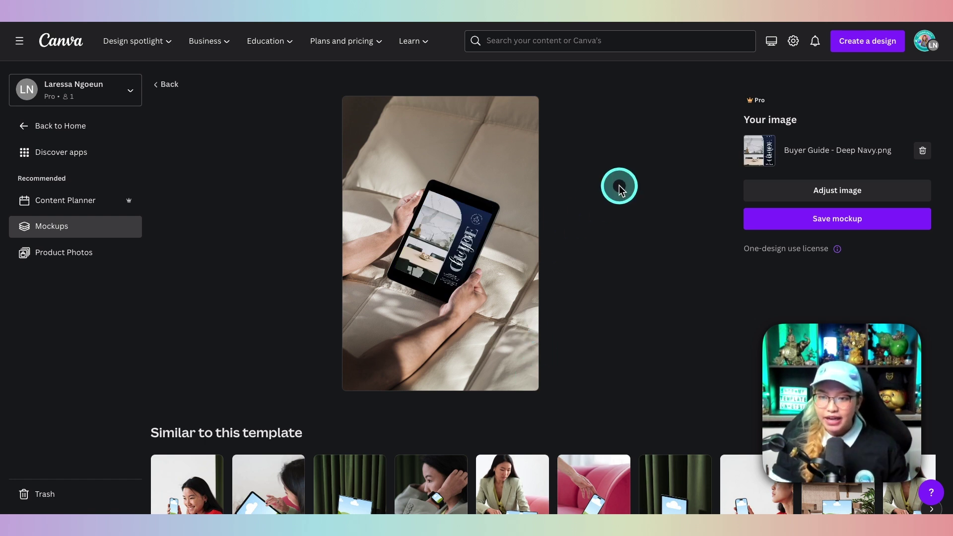
# - Enlarge the guide image to fill the mockup screen's full height, shift it slightly left, and save the adjustment
pyautogui.click(849, 193)
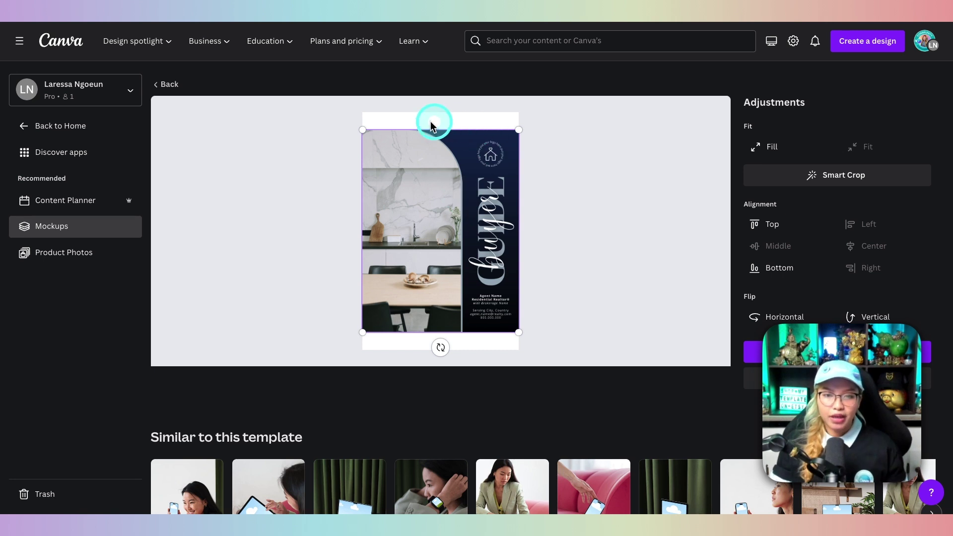
pyautogui.moveTo(360, 130); pyautogui.dragTo(348, 111)
pyautogui.moveTo(517, 329); pyautogui.dragTo(531, 349)
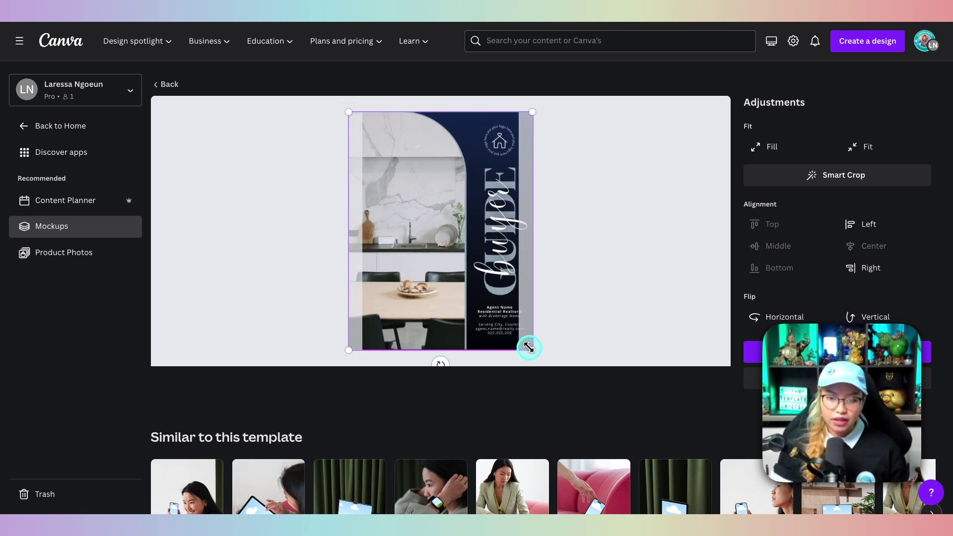
pyautogui.moveTo(492, 319); pyautogui.dragTo(483, 320)
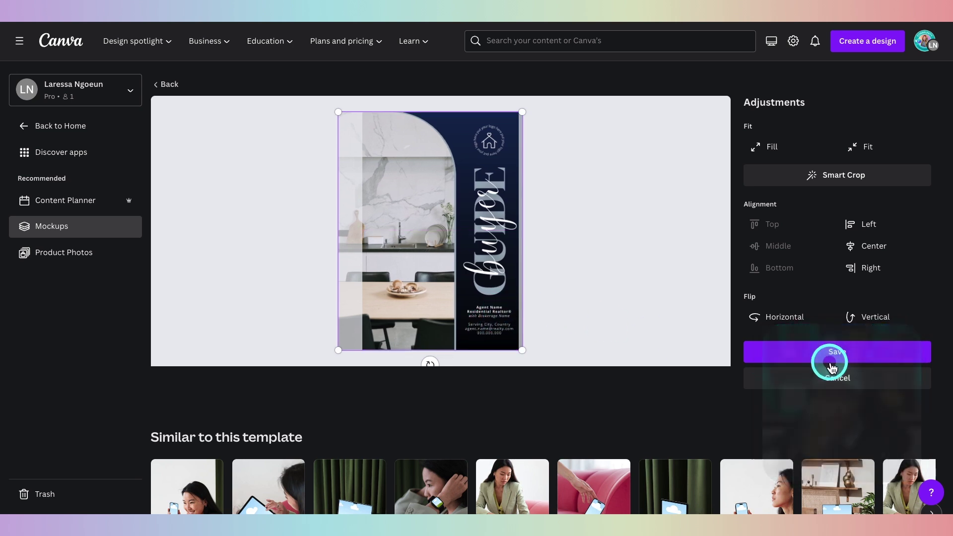
pyautogui.click(853, 359)
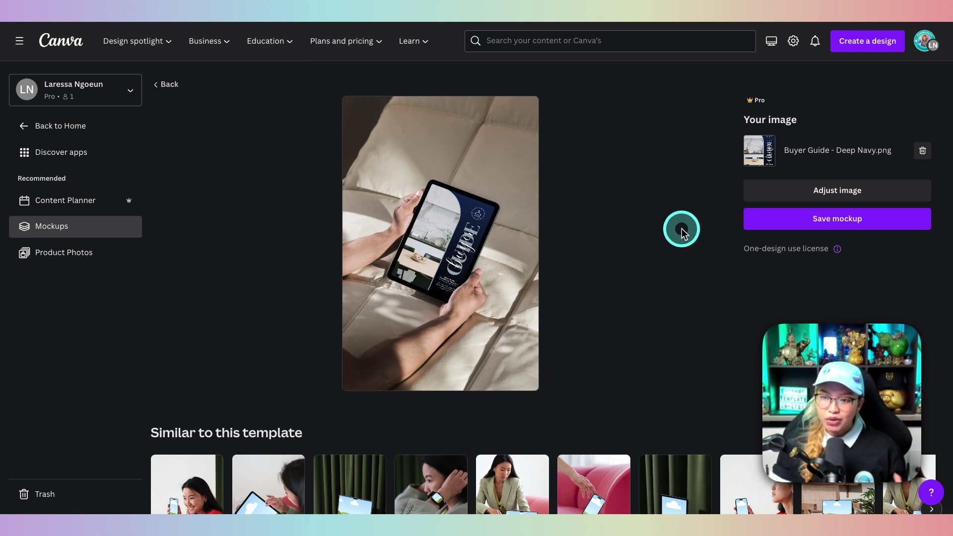
# - Save the finished tablet mockup and download it as an image
pyautogui.click(834, 223)
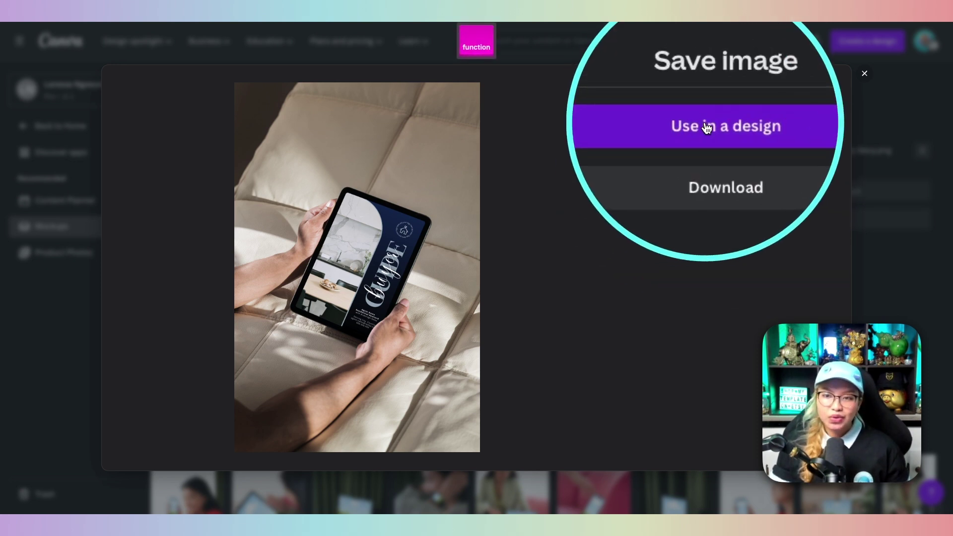
pyautogui.click(743, 118)
pyautogui.click(736, 159)
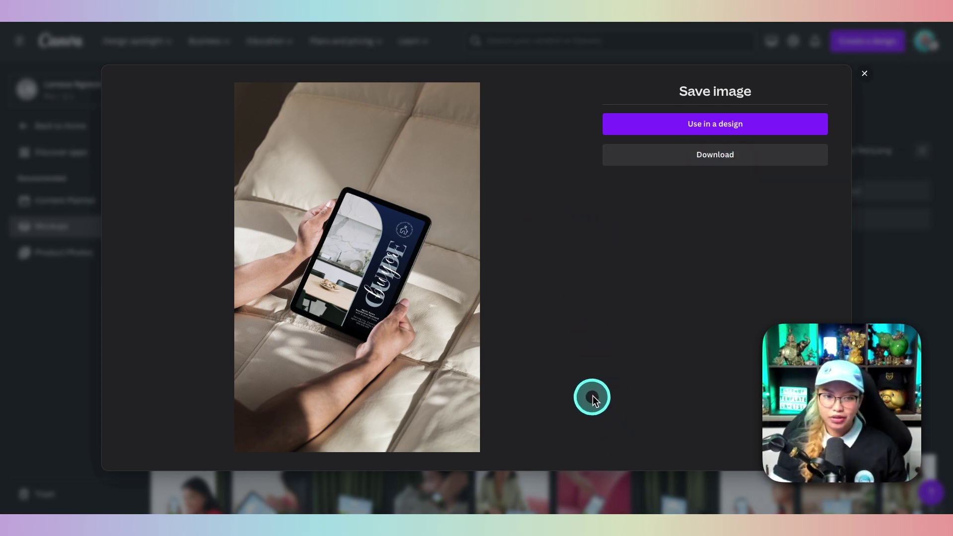
# - Open the newly downloaded mockup image from the Downloads folder and move its preview window toward the middle of the screen
pyautogui.click(657, 491)
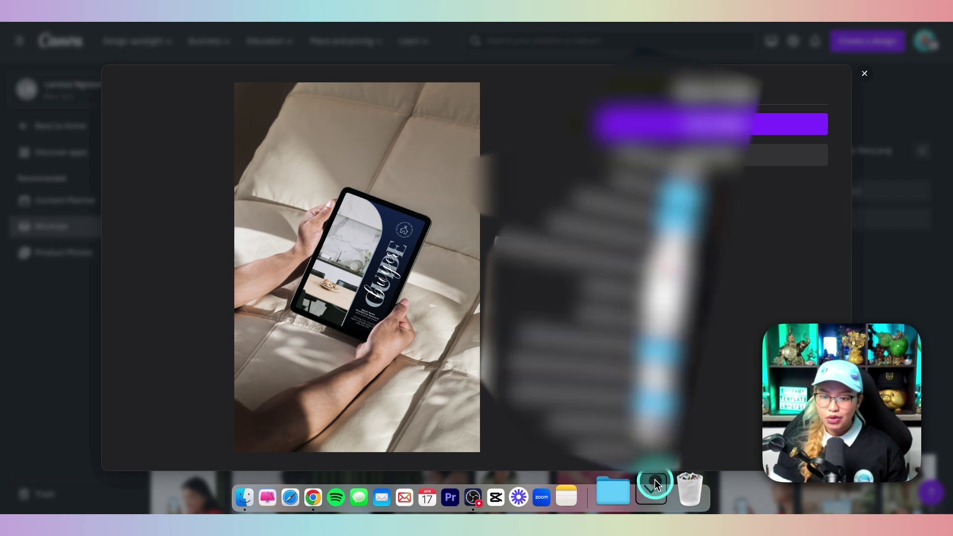
pyautogui.click(663, 442)
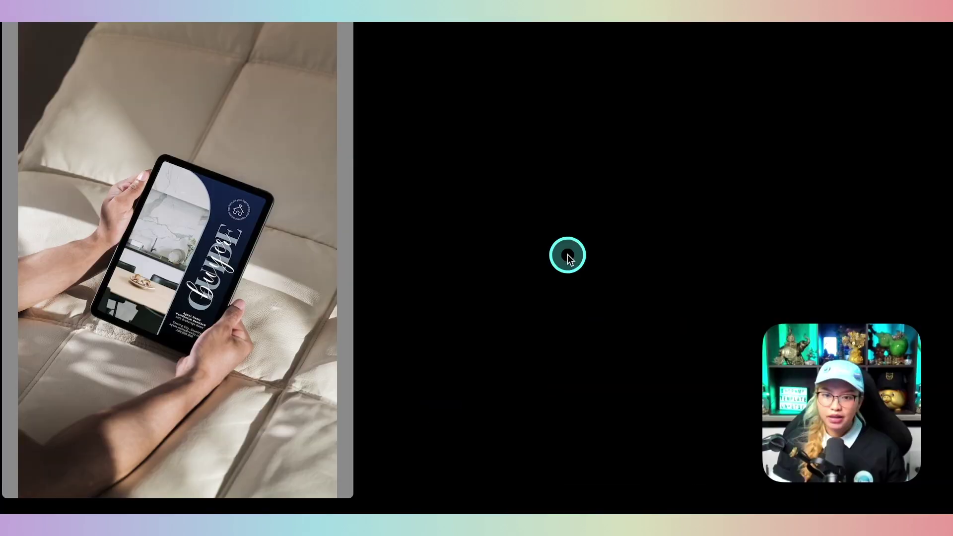
pyautogui.moveTo(354, 6); pyautogui.dragTo(530, 7)
pyautogui.moveTo(193, 22); pyautogui.dragTo(350, 22)
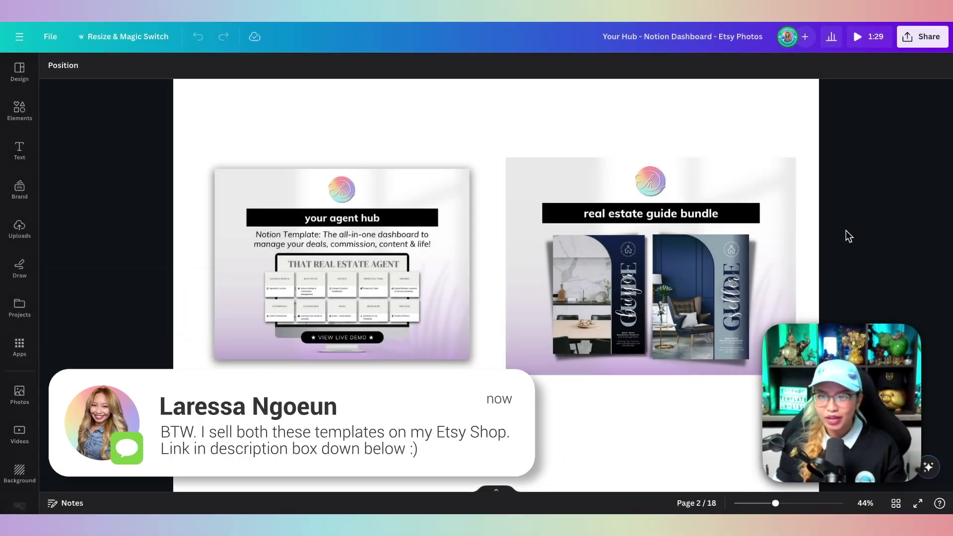
# - On page 2 of the Etsy Photos design, select the "your agent hub" image and examine its Shadows effect settings
pyautogui.click(852, 233)
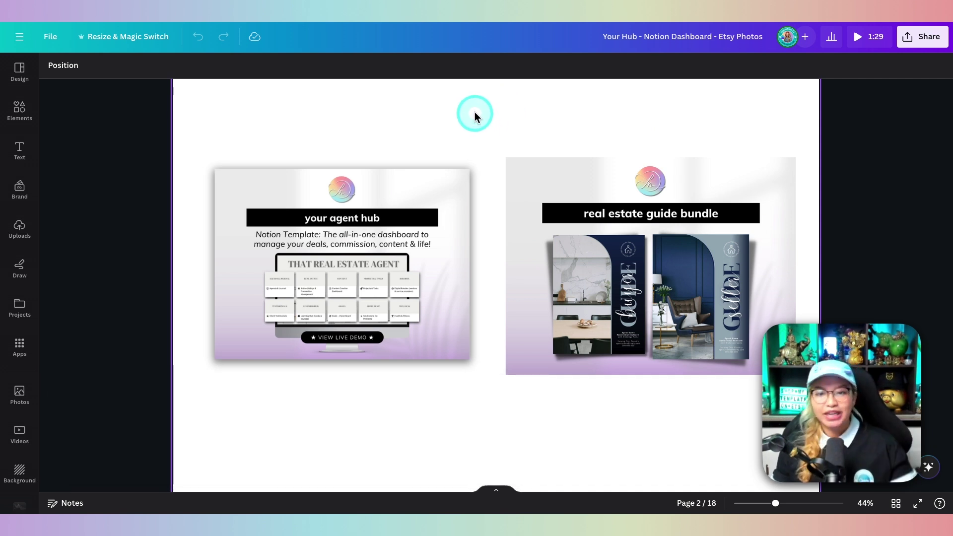
pyautogui.click(394, 252)
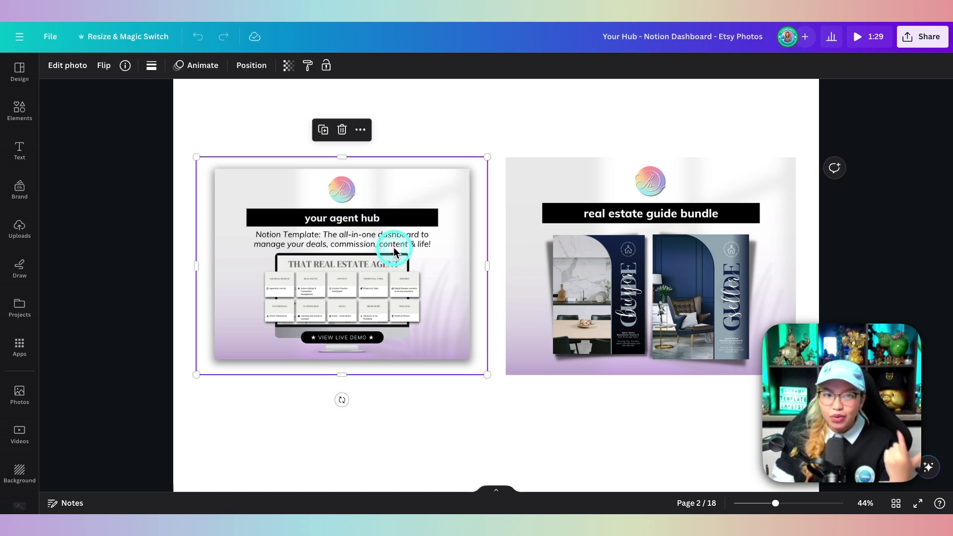
pyautogui.click(308, 69)
pyautogui.click(390, 251)
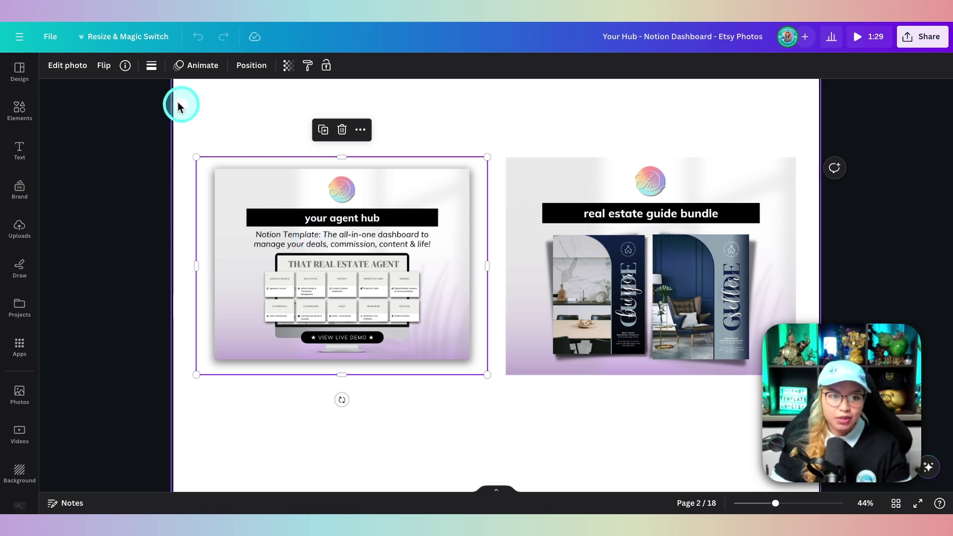
pyautogui.click(68, 65)
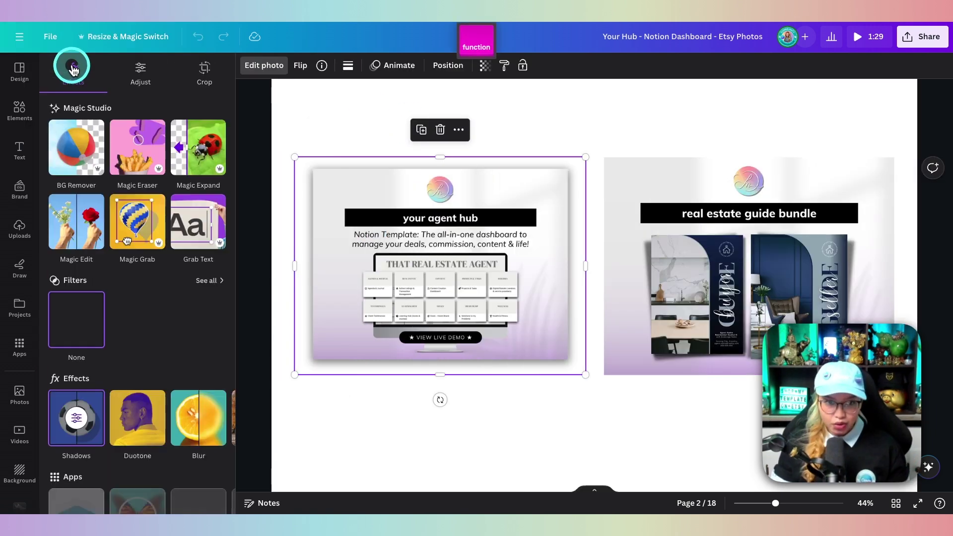
pyautogui.click(71, 425)
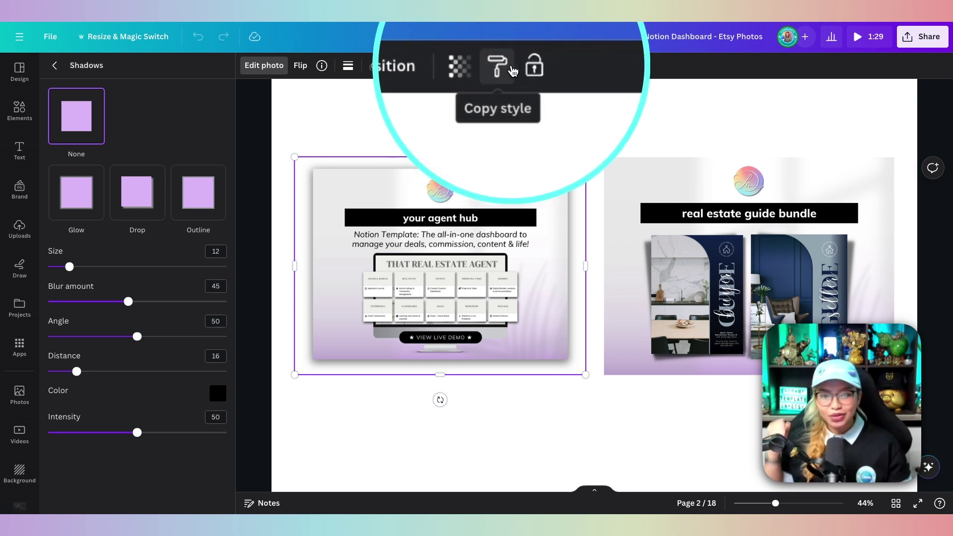
# - Copy the style of the "your agent hub" image onto the "real estate guide bundle" image
pyautogui.click(502, 67)
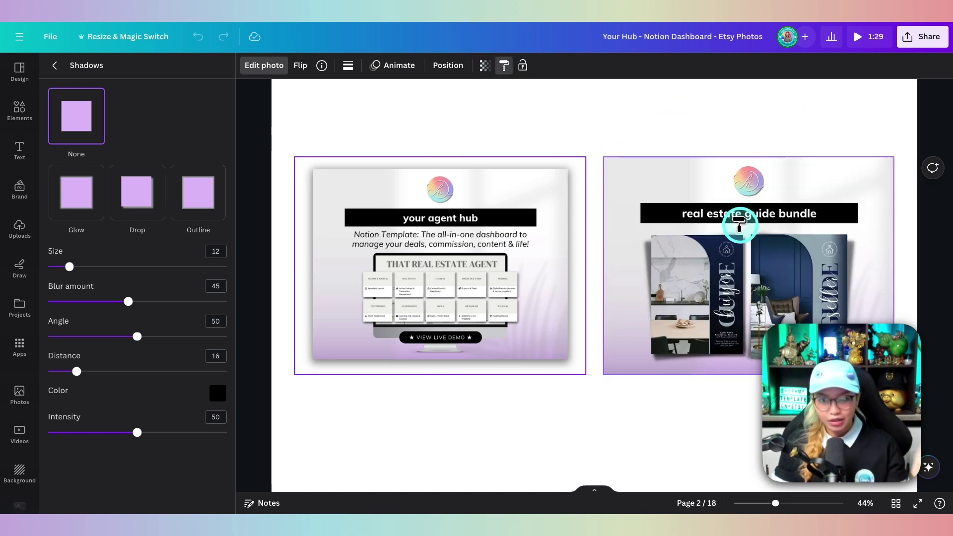
pyautogui.click(740, 226)
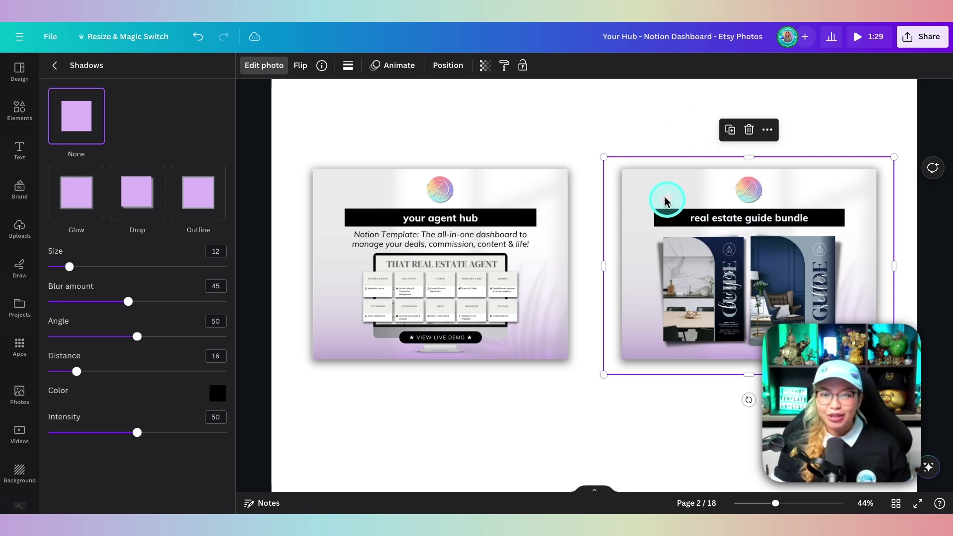
pyautogui.click(470, 265)
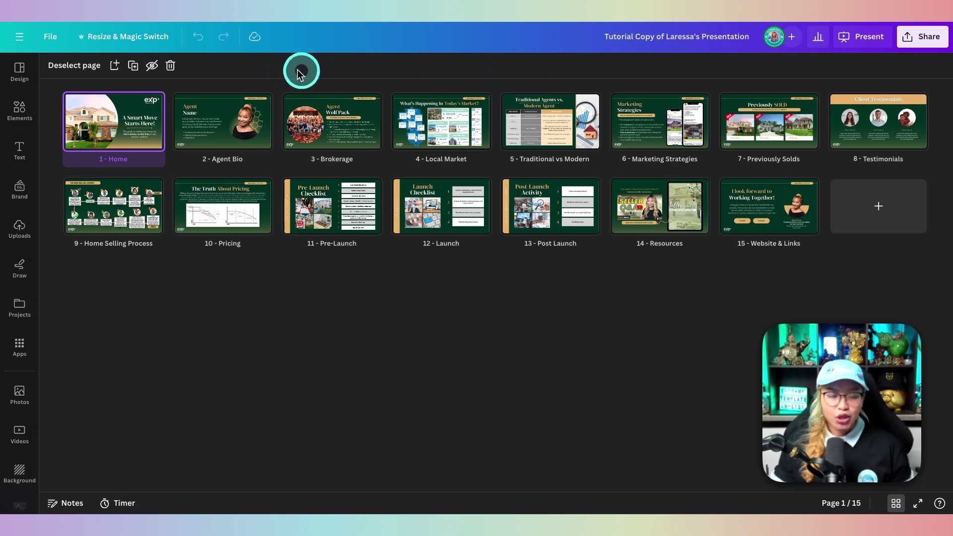
# - Search the presentation's resize options for "web" and select the Website size of 1366 × 768 px
pyautogui.click(128, 39)
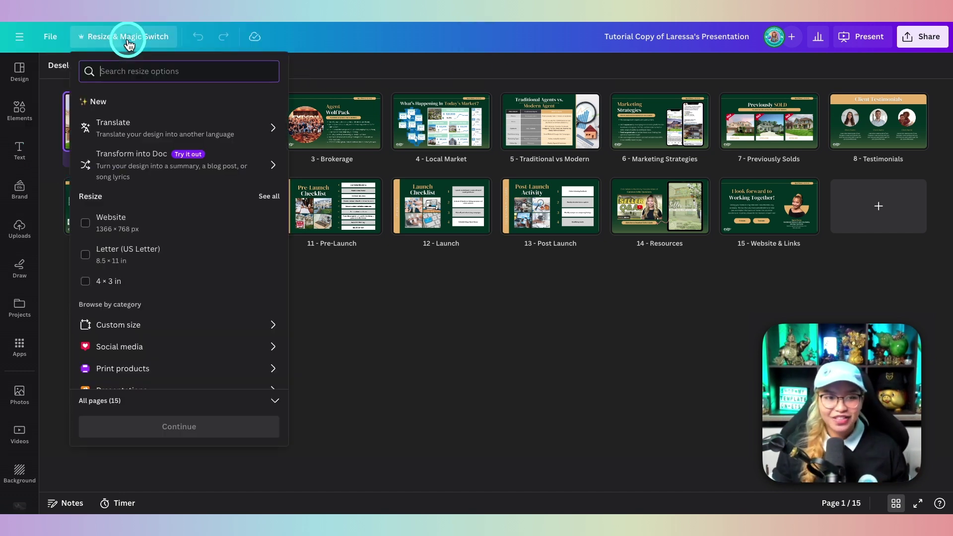
pyautogui.write('web')
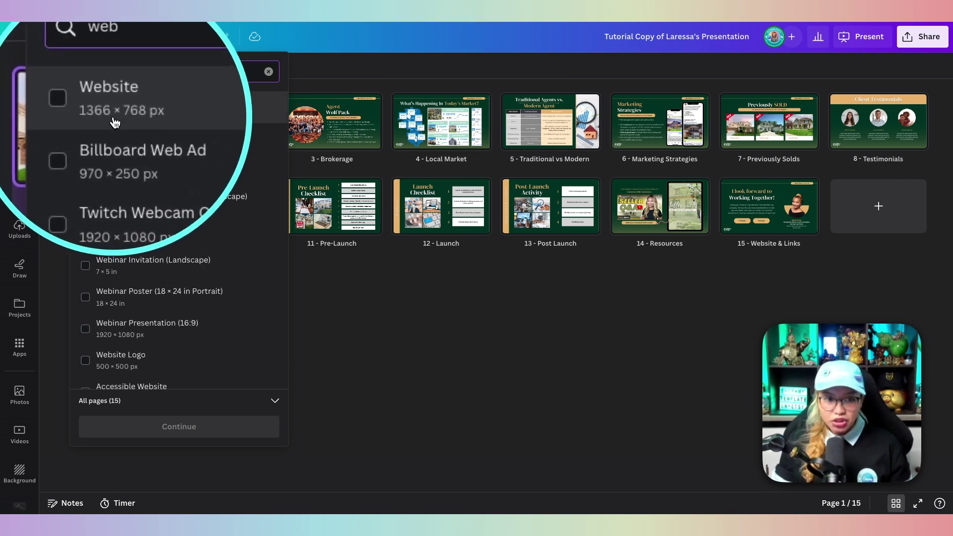
pyautogui.click(87, 108)
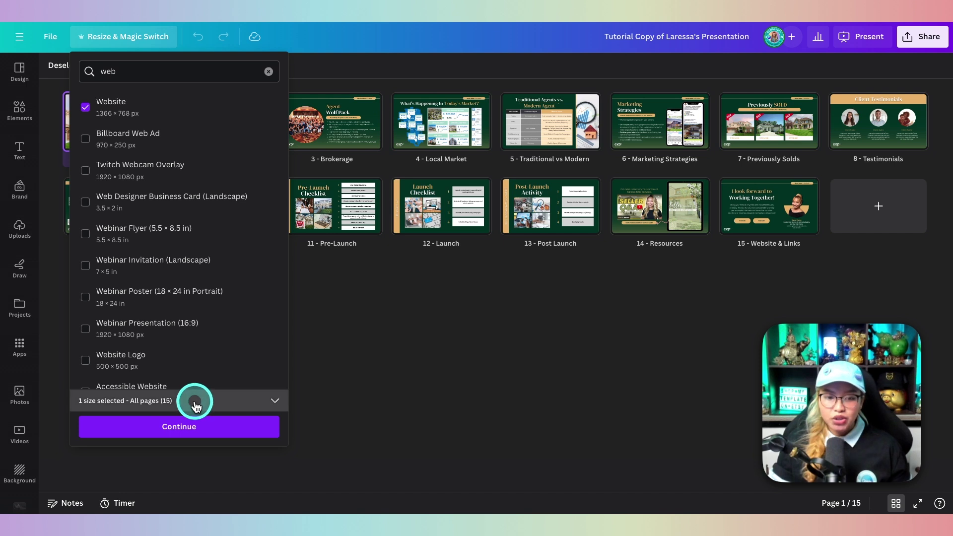
# - Keep all 15 pages included and create a resized Website copy of the presentation
pyautogui.click(196, 405)
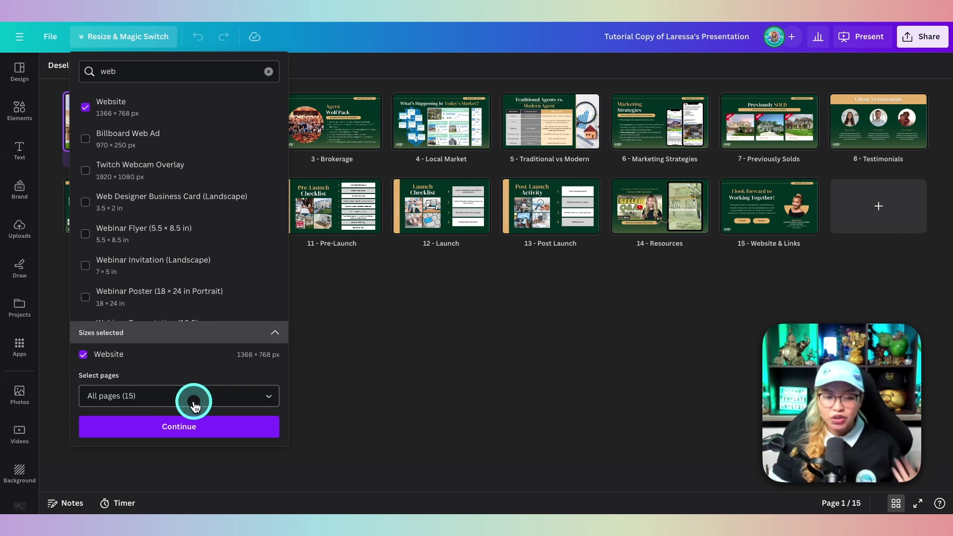
pyautogui.click(227, 396)
pyautogui.scroll(-2, 256, 303)
pyautogui.click(222, 365)
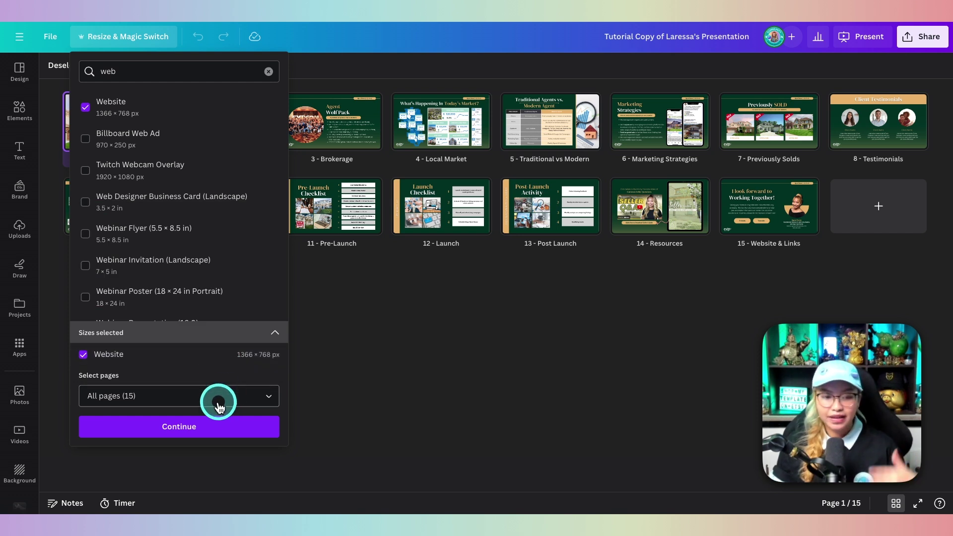
pyautogui.click(172, 428)
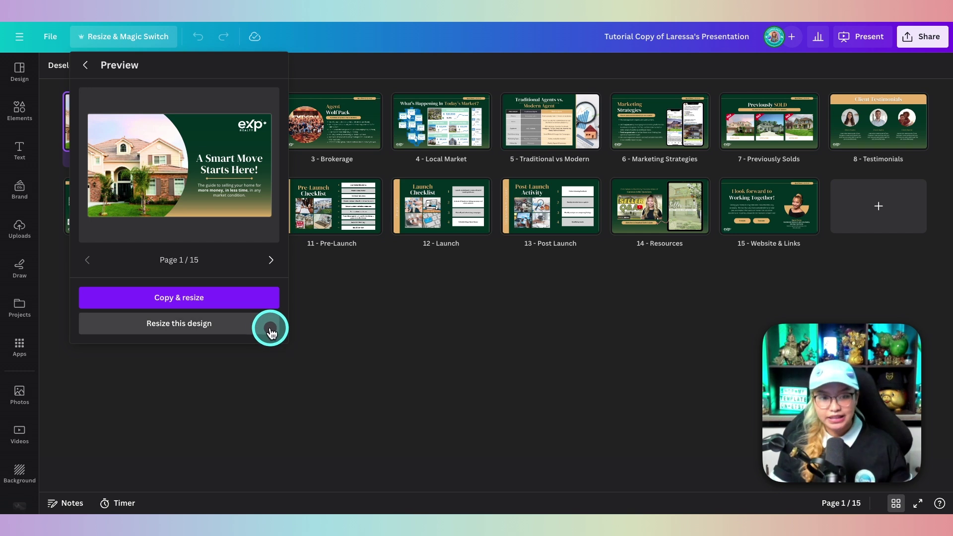
pyautogui.click(205, 298)
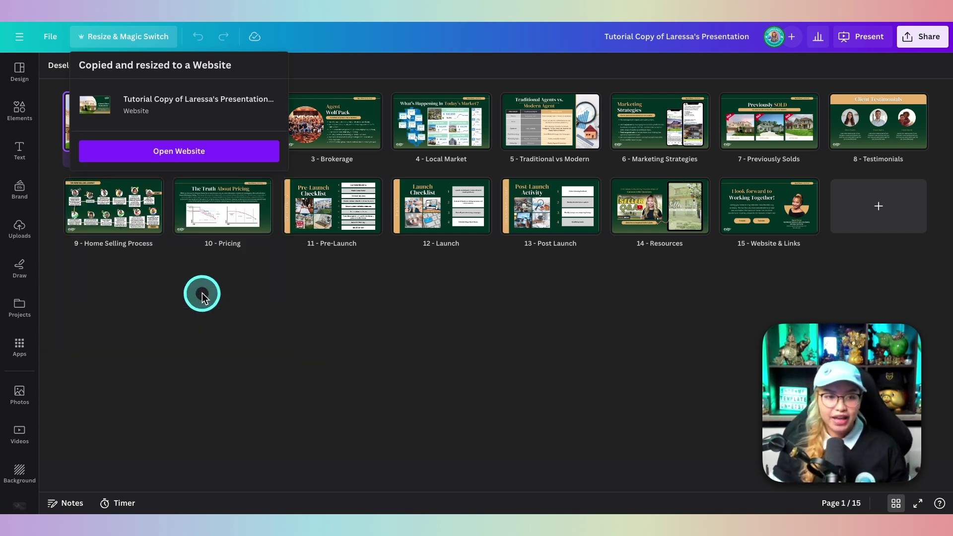
# - Open the new Website copy of the presentation, look through its pages, and show all 15 in grid view
pyautogui.click(193, 151)
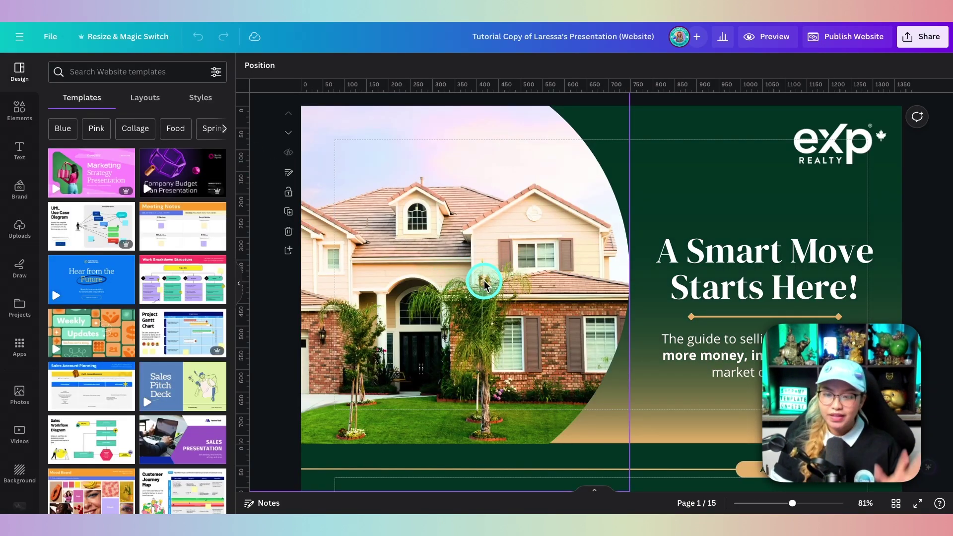
pyautogui.scroll(-15, 485, 284)
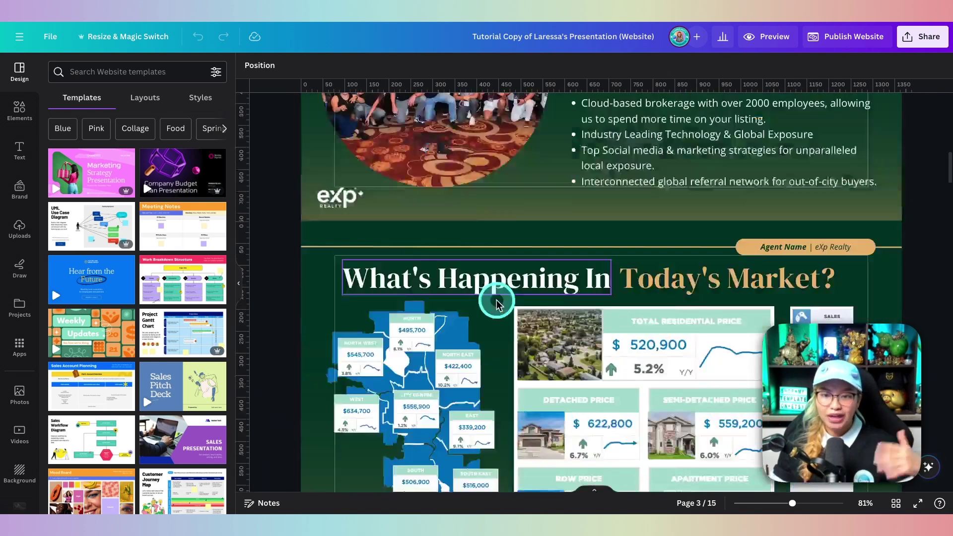
pyautogui.scroll(-15, 497, 302)
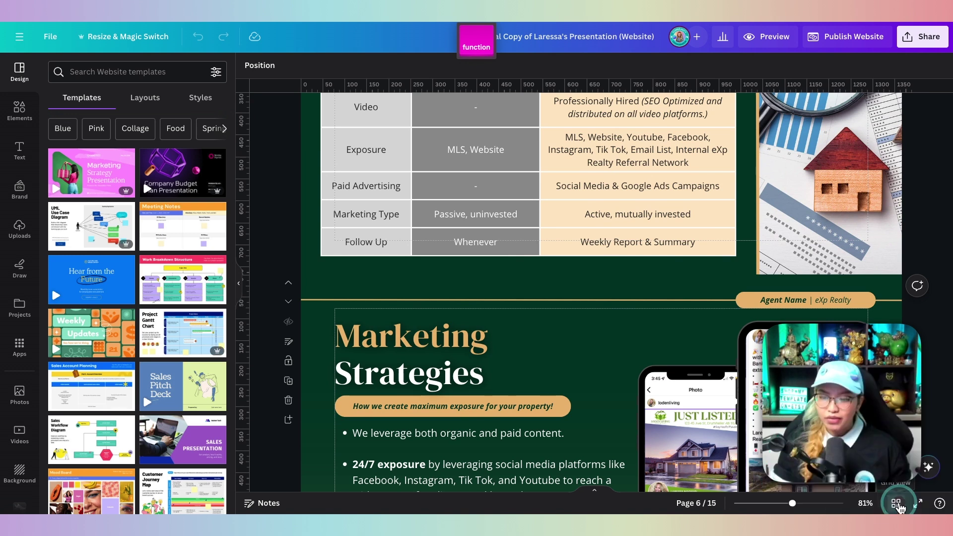
pyautogui.click(897, 505)
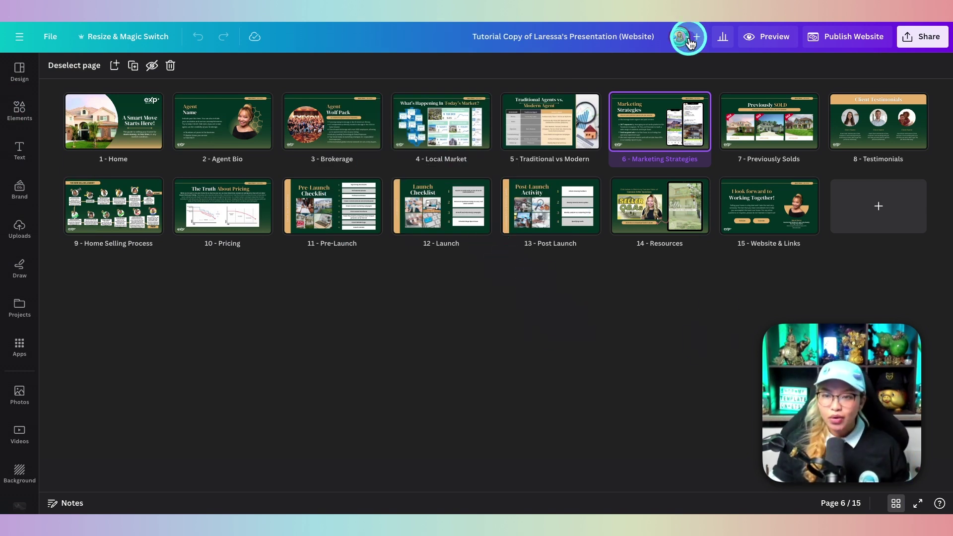
# - Review the website's issues, remove the incompatible animation from page 1, and continue to the website preview
pyautogui.click(810, 36)
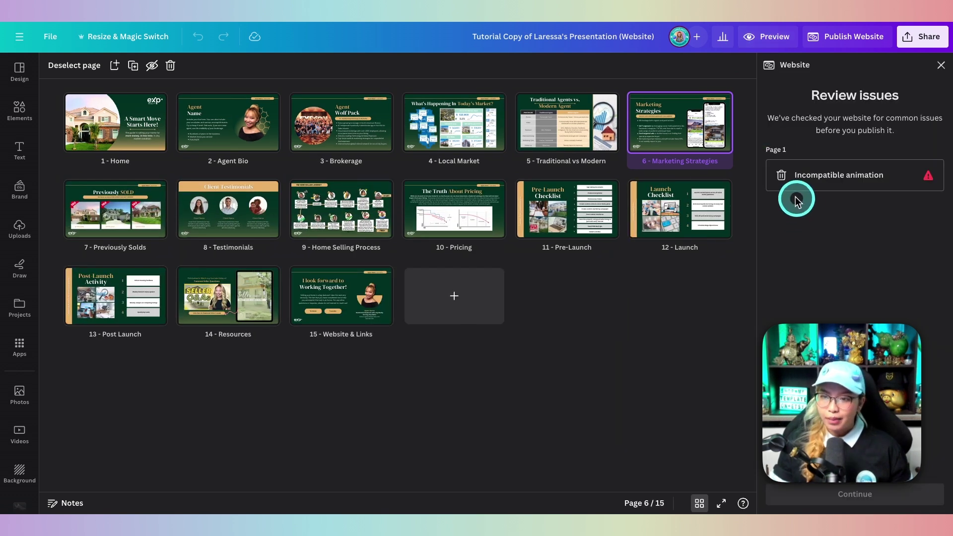
pyautogui.click(783, 177)
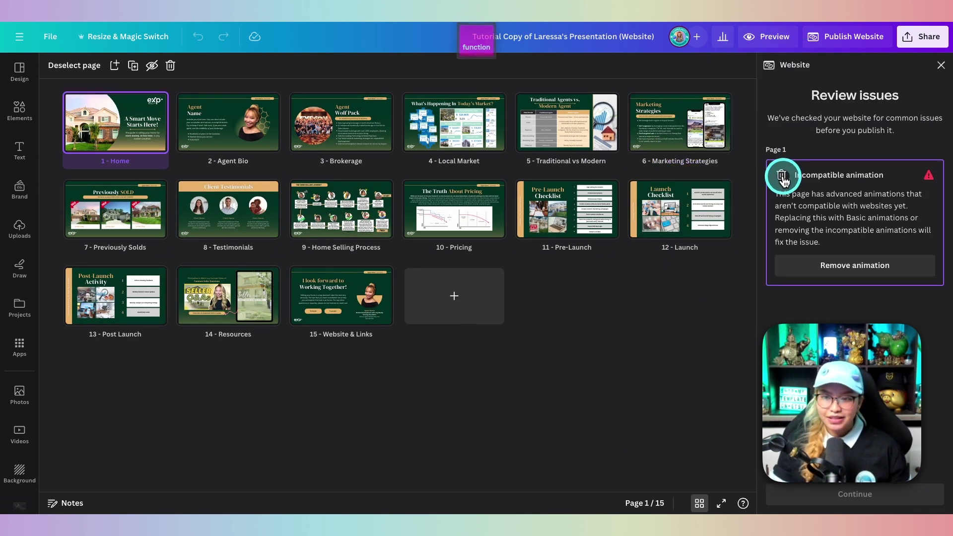
pyautogui.click(841, 266)
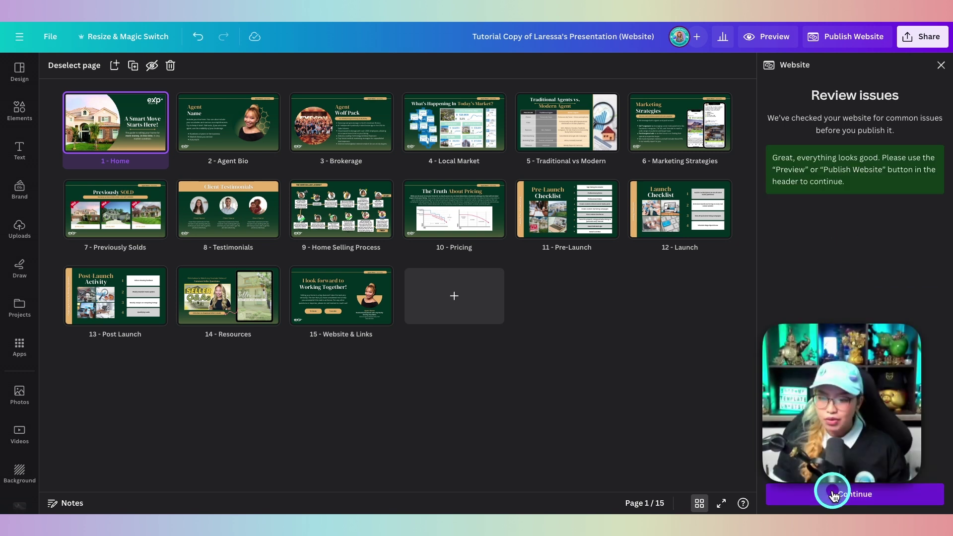
pyautogui.click(834, 495)
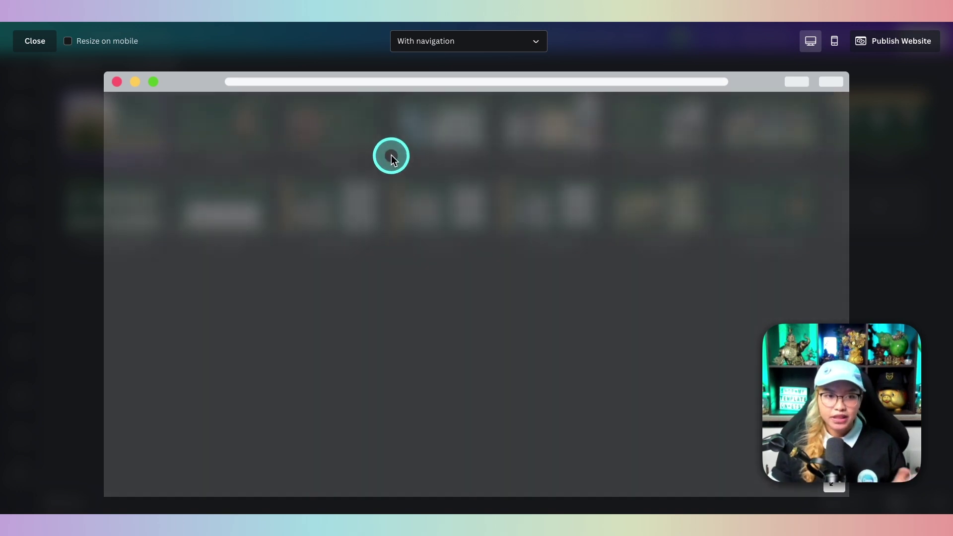
# - Try Resize on mobile in the website preview, turn it off again, and check the navigation options while keeping With navigation and desktop view
pyautogui.click(96, 43)
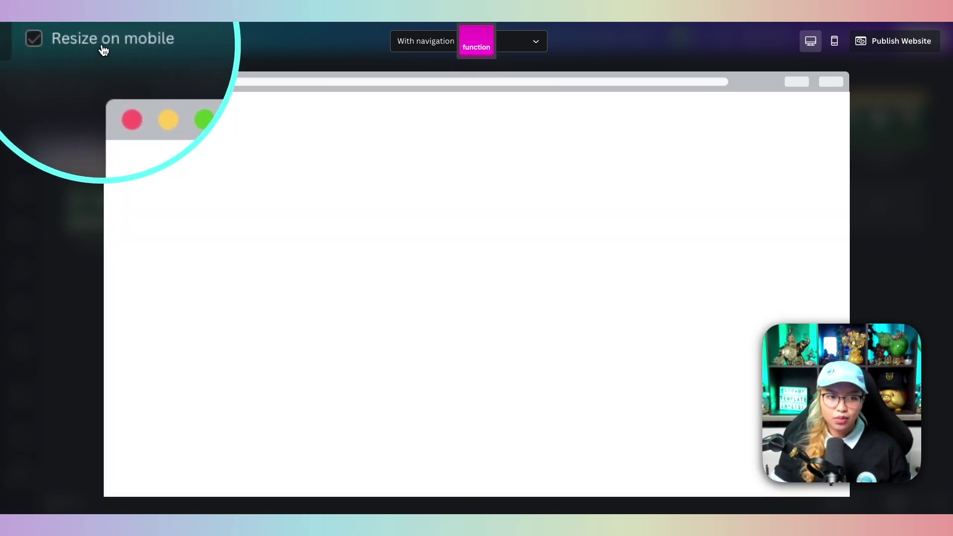
pyautogui.click(100, 41)
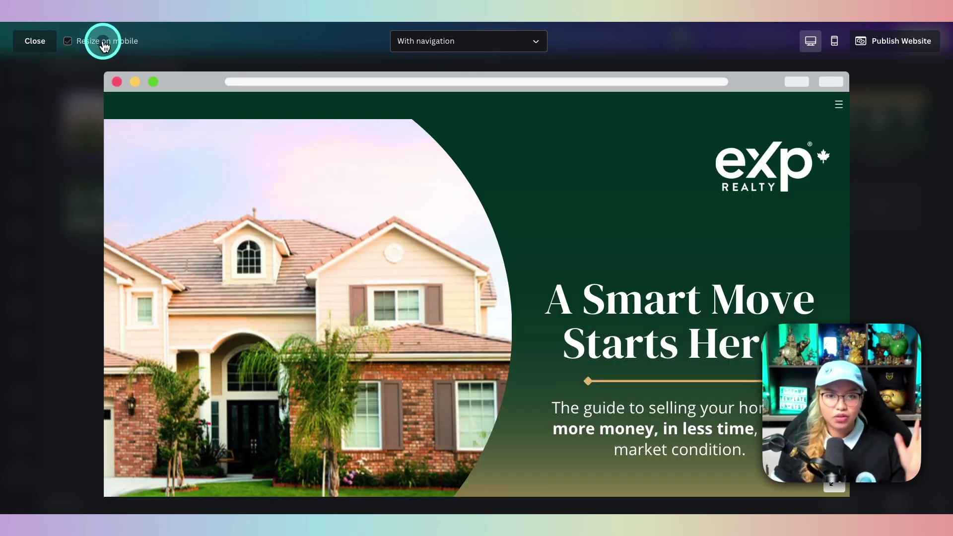
pyautogui.click(435, 46)
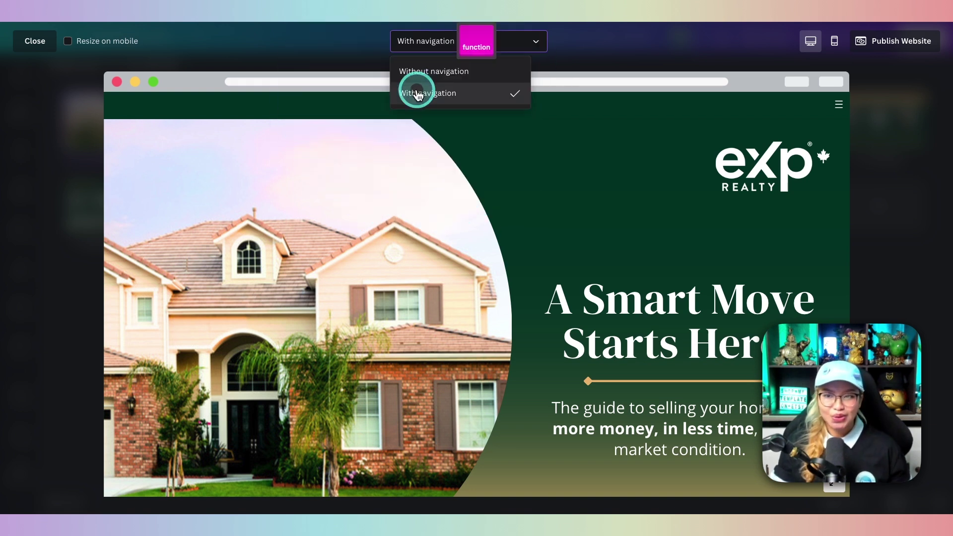
pyautogui.click(719, 43)
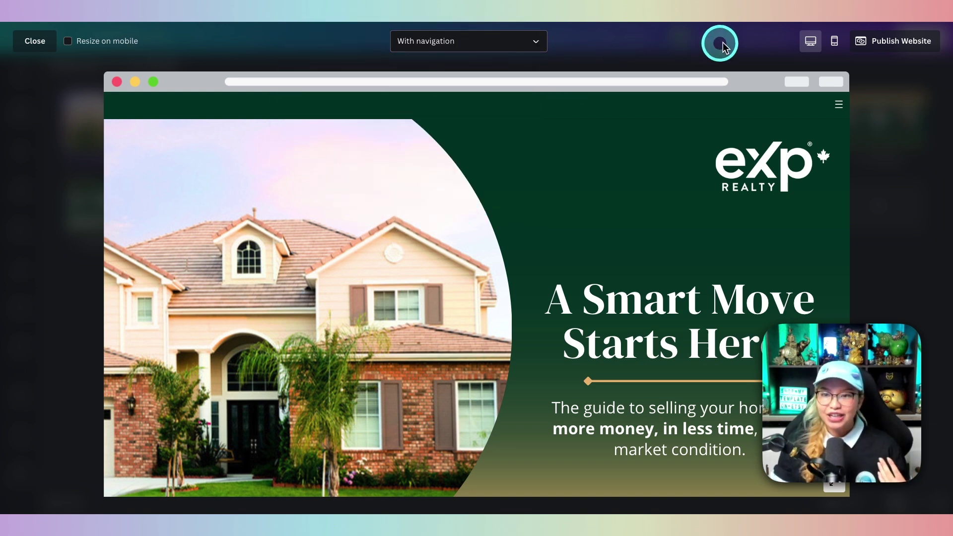
pyautogui.click(810, 44)
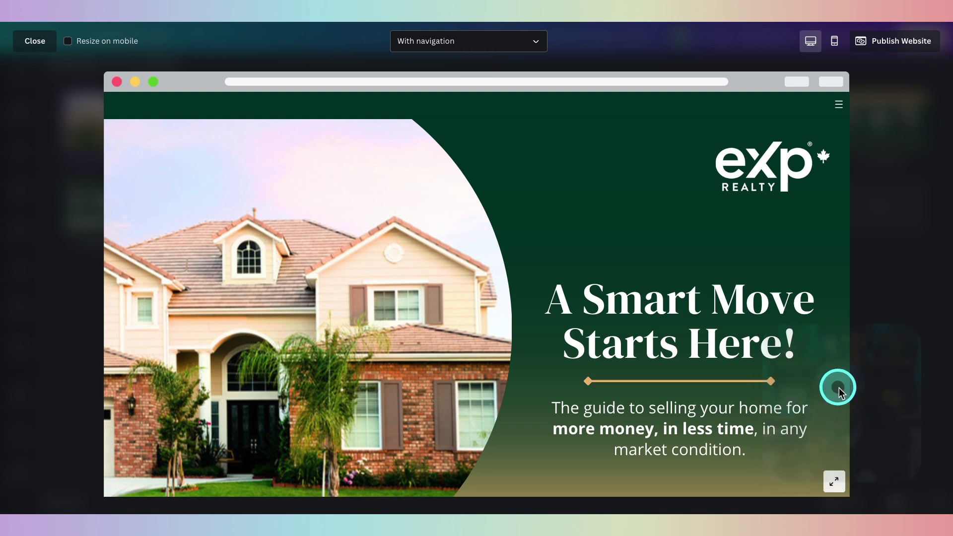
# - Expand the website preview to full size and examine its pages through to the closing page, playing the embedded Seller Q&A video
pyautogui.click(835, 473)
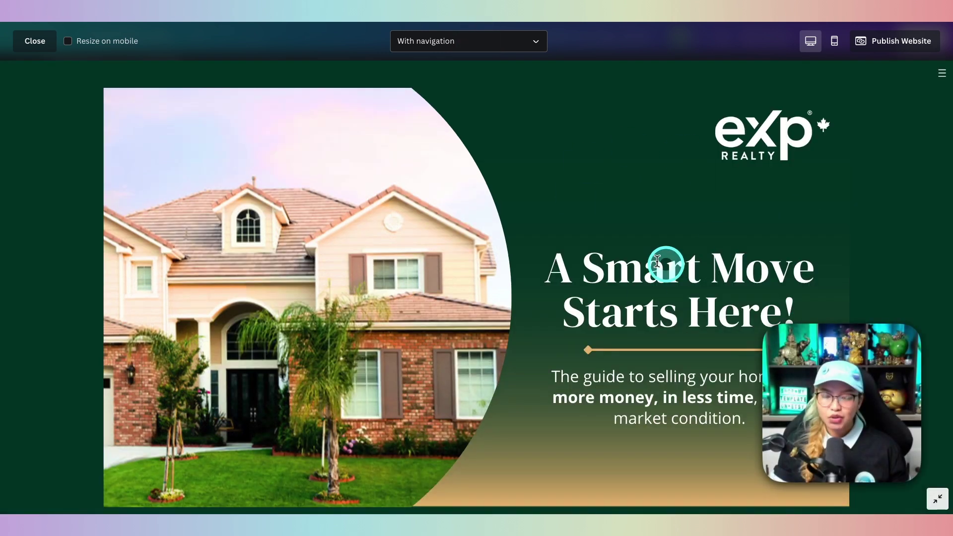
pyautogui.scroll(-15, 654, 219)
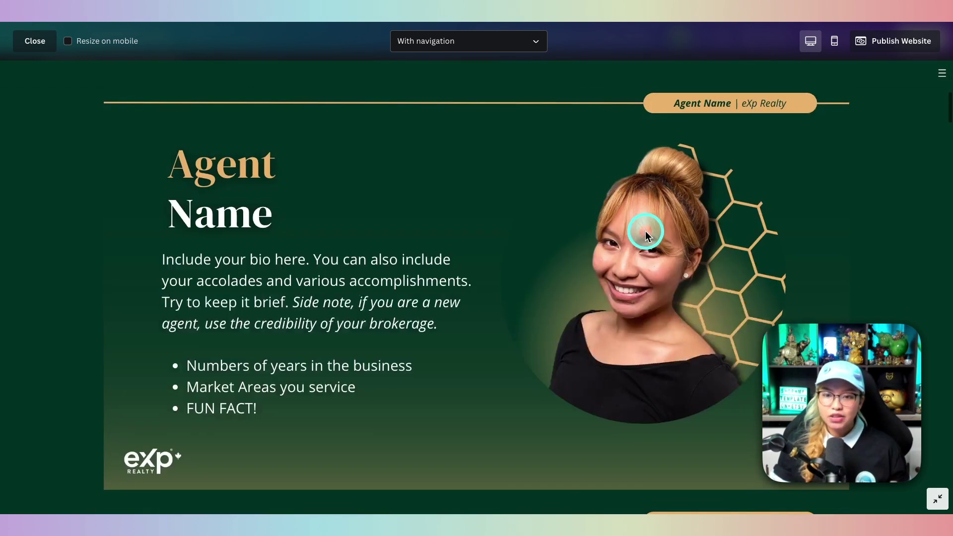
pyautogui.scroll(-15, 656, 232)
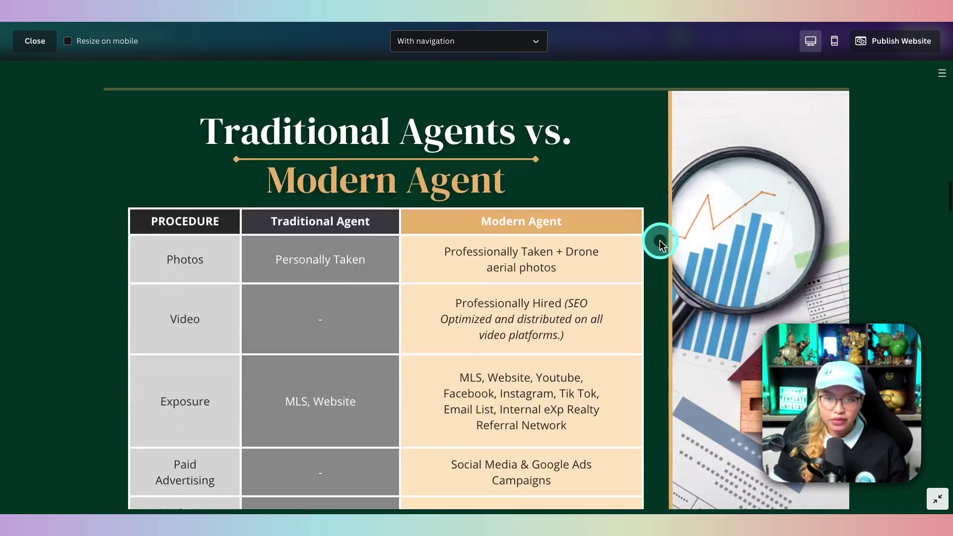
pyautogui.scroll(-12, 662, 241)
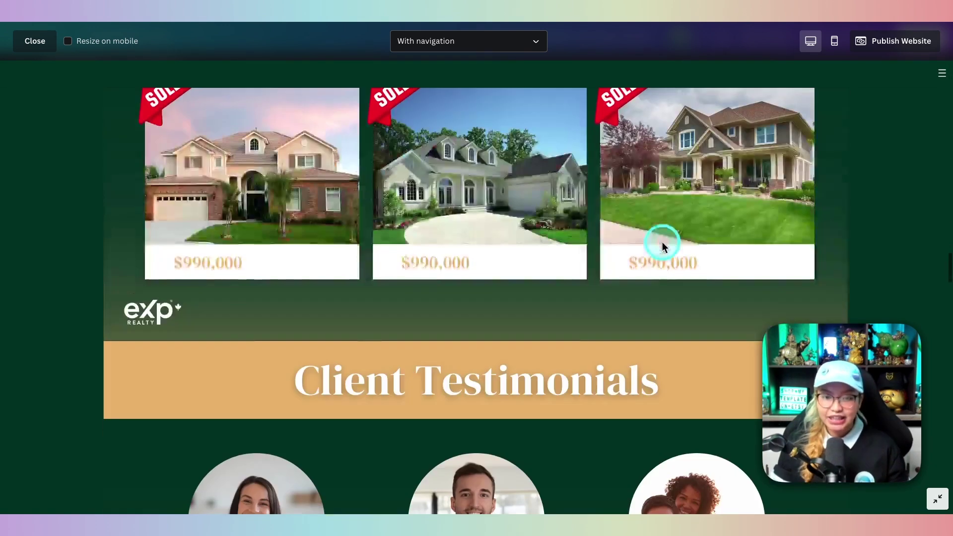
pyautogui.scroll(-12, 662, 241)
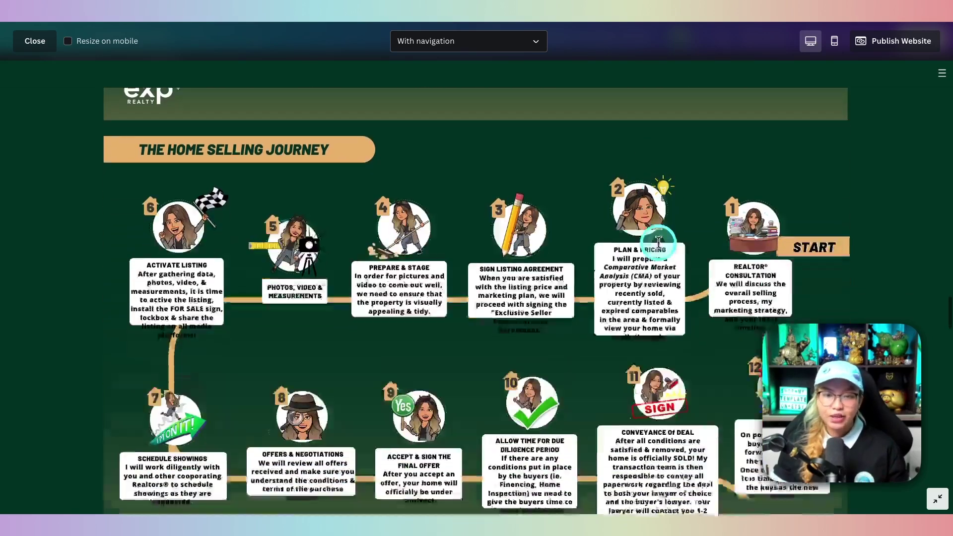
pyautogui.scroll(-12, 652, 249)
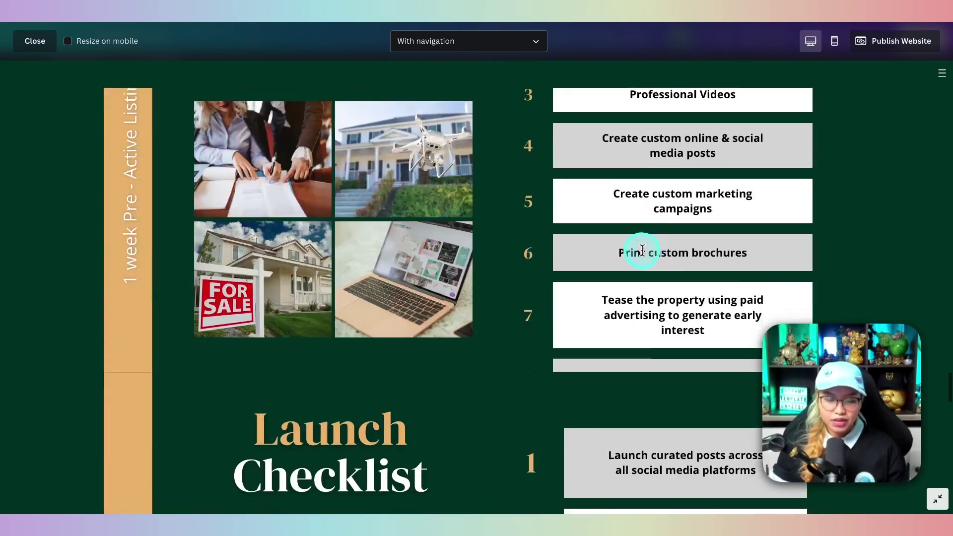
pyautogui.scroll(-10, 638, 250)
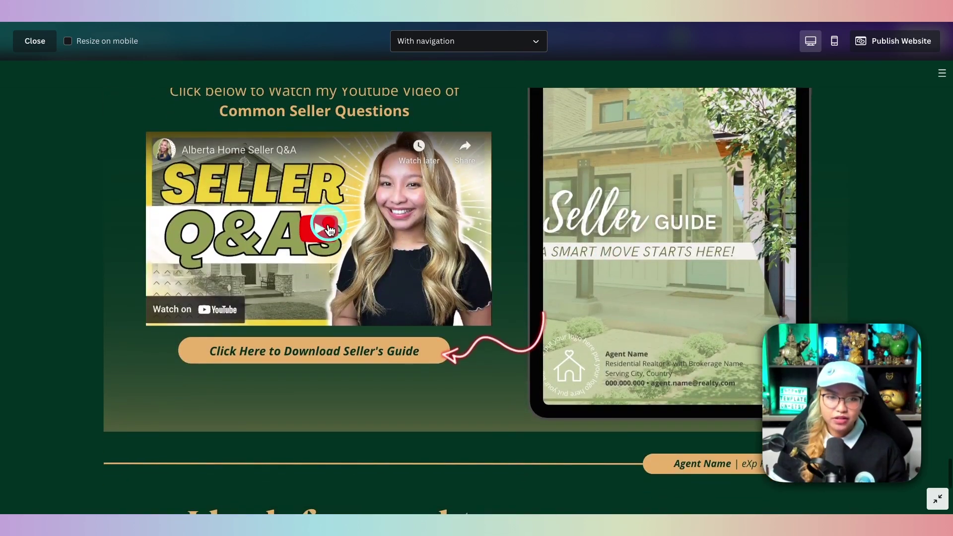
pyautogui.click(328, 229)
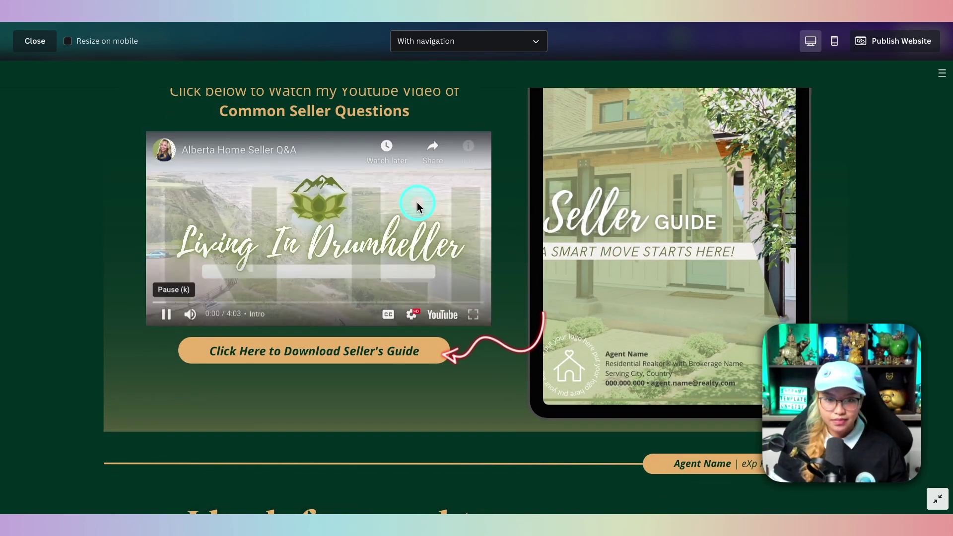
pyautogui.scroll(-6, 447, 248)
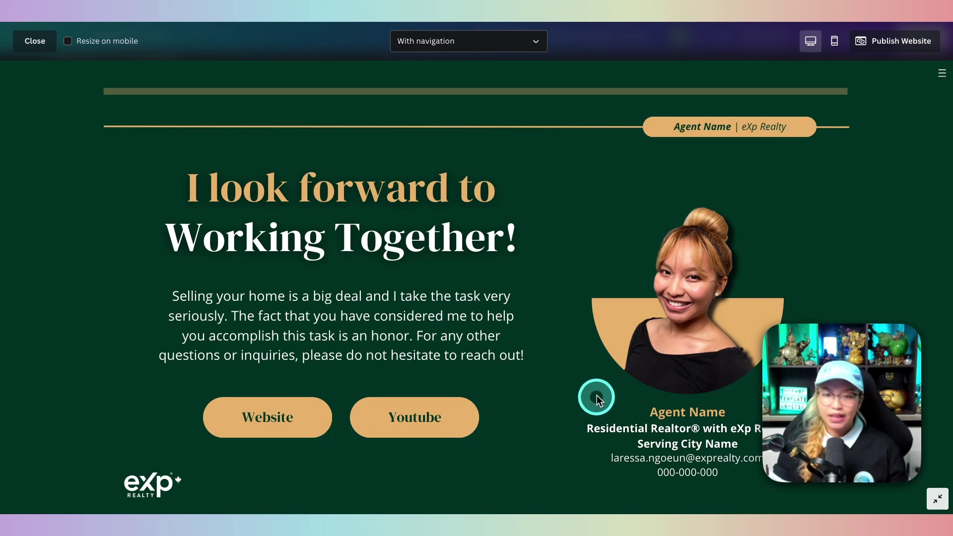
# - Return to the start of the previewed website and use its navigation menu to go to the Home Selling Process section
pyautogui.scroll(8, 615, 382)
pyautogui.scroll(15, 612, 381)
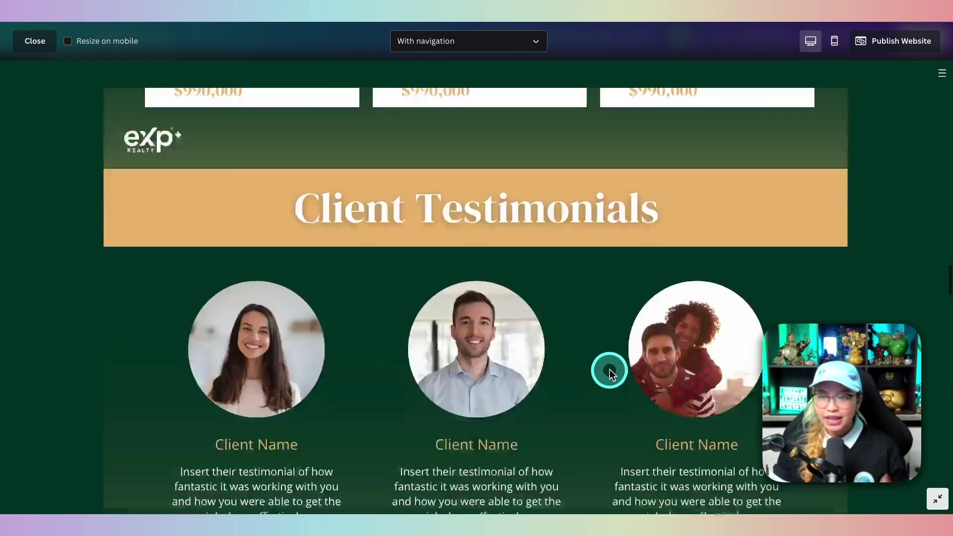
pyautogui.scroll(8, 611, 362)
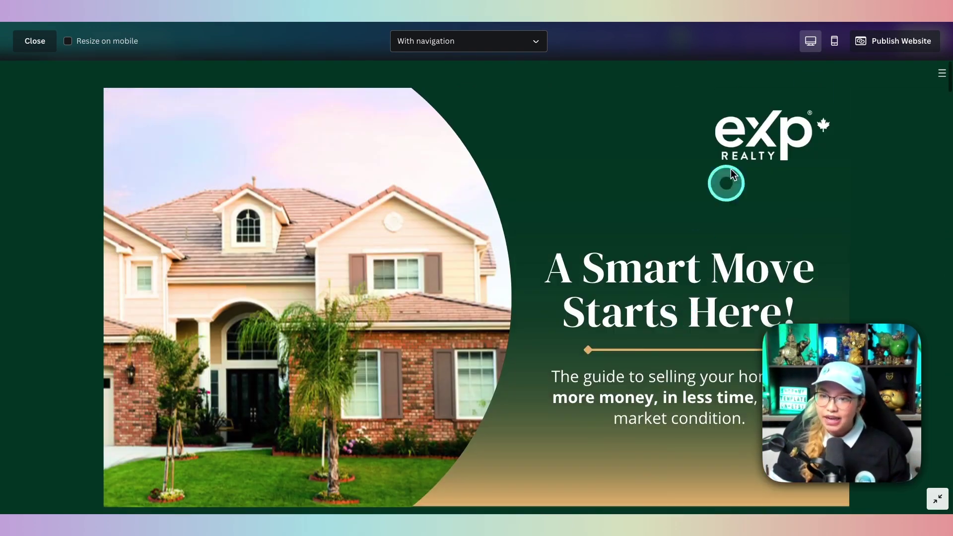
pyautogui.click(942, 77)
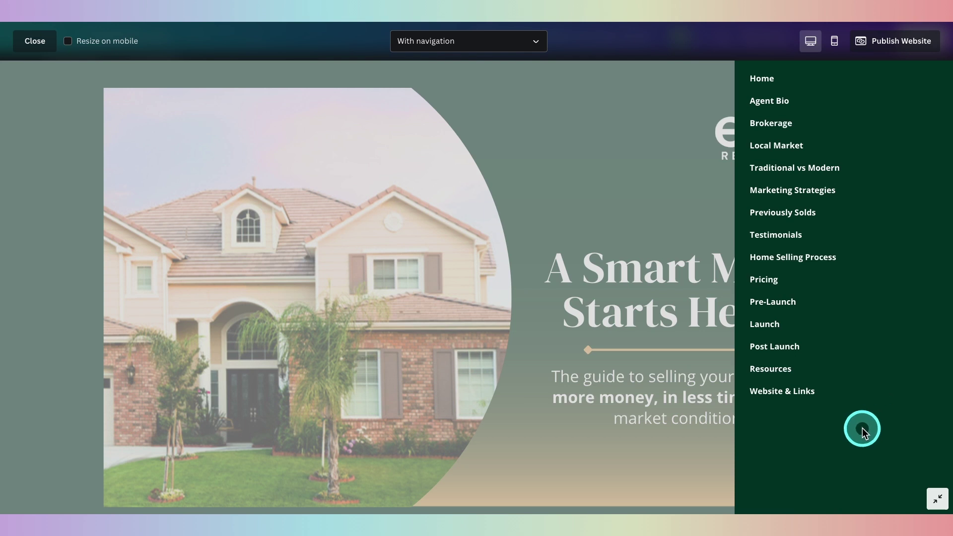
pyautogui.click(793, 257)
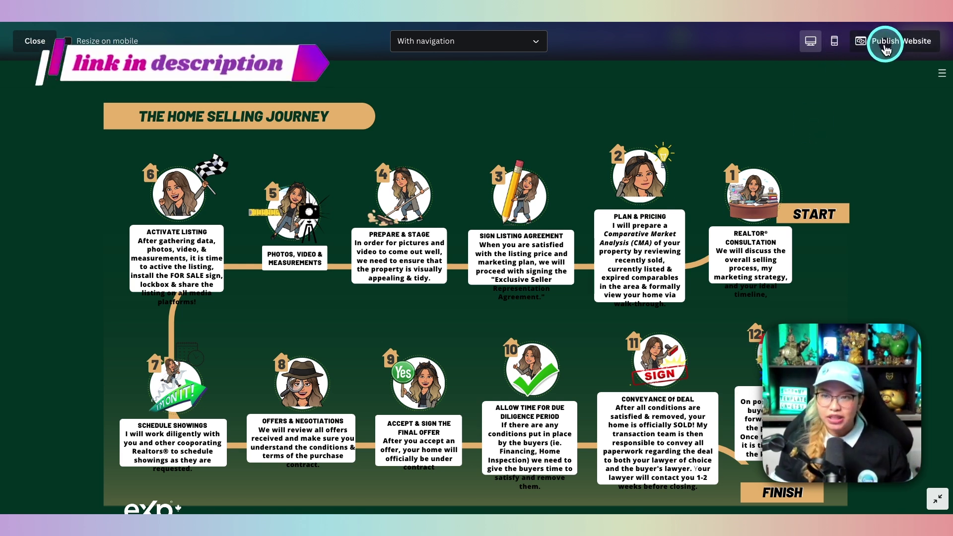
# - Open the website's publishing options and check the available domains, keeping the my.canva.site address as the Website URL
pyautogui.click(903, 50)
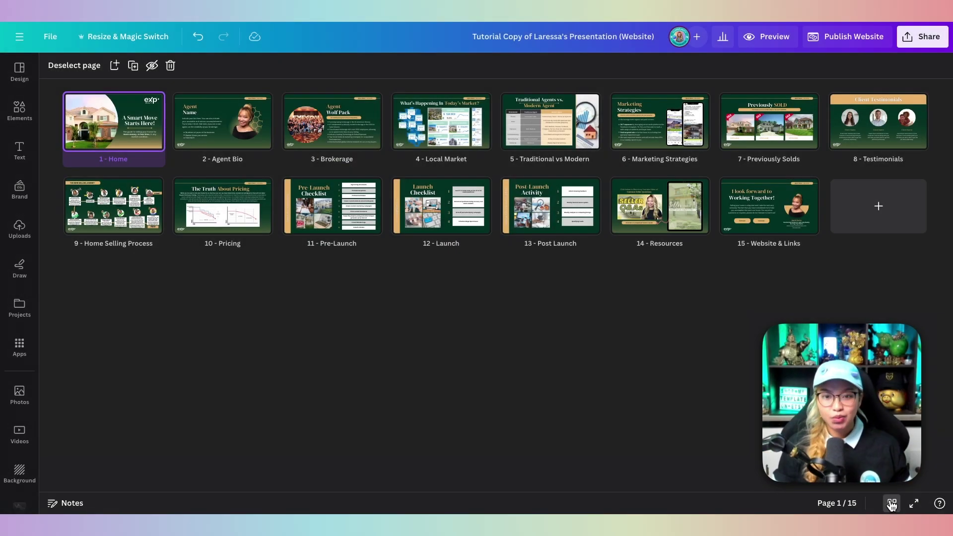
pyautogui.click(627, 385)
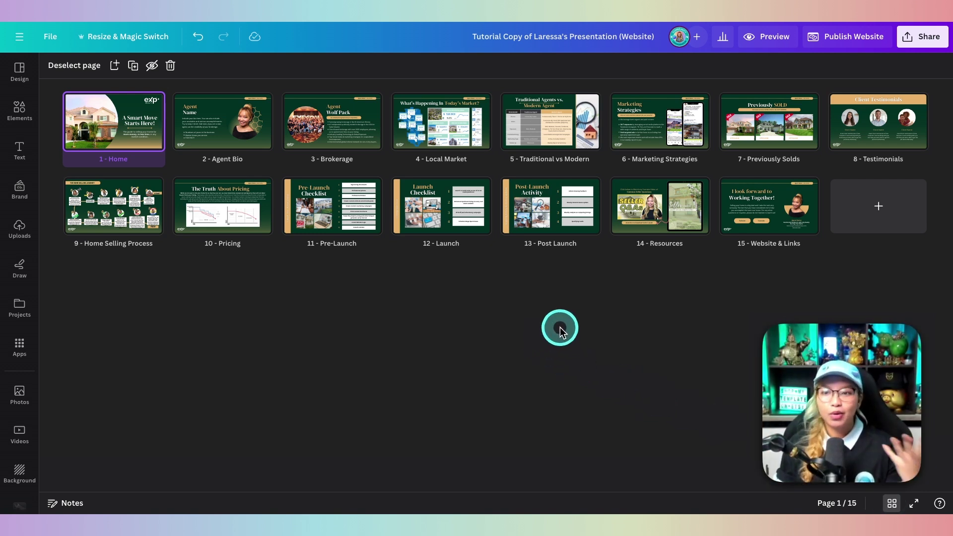
pyautogui.click(859, 44)
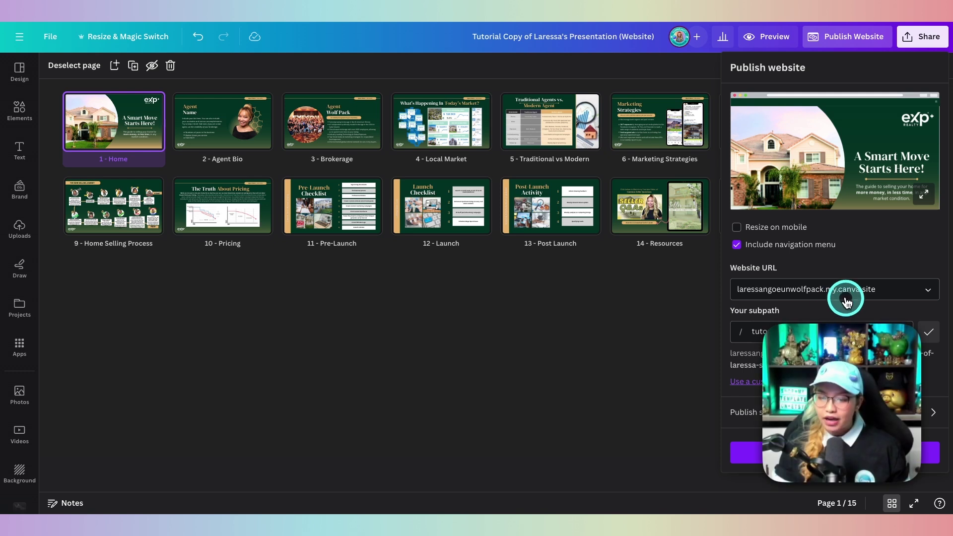
pyautogui.click(829, 290)
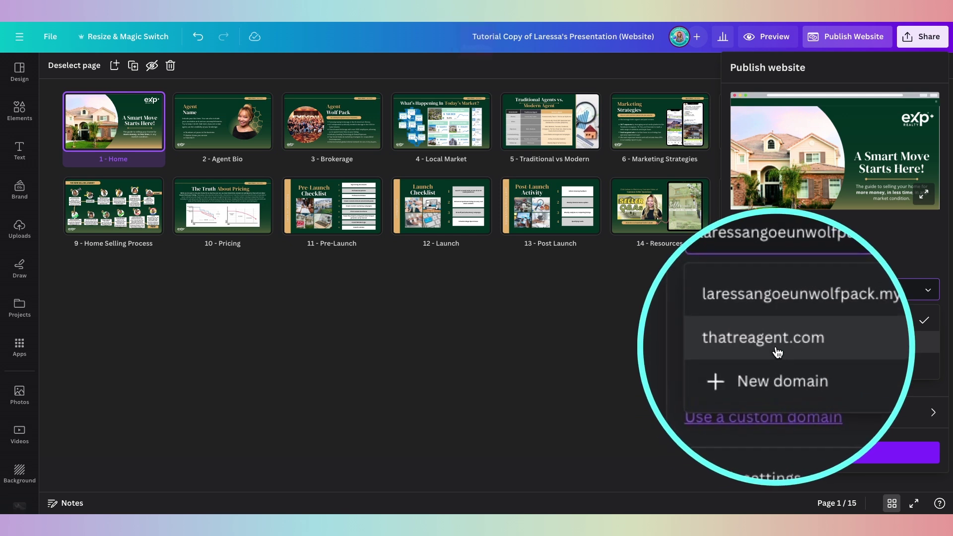
pyautogui.click(794, 331)
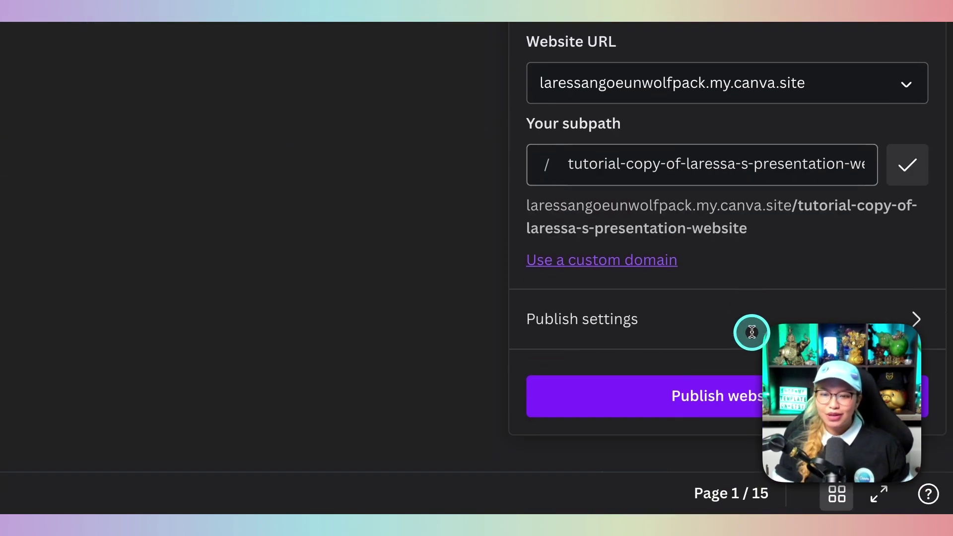
# - Replace the website's subpath with lisitingpresentation and start publishing the website
pyautogui.click(553, 164)
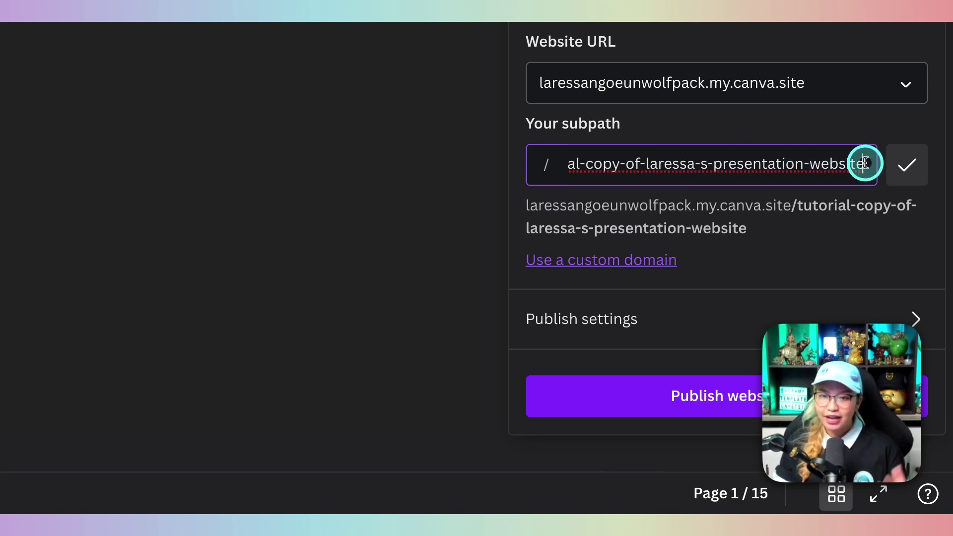
pyautogui.moveTo(864, 164); pyautogui.dragTo(530, 153)
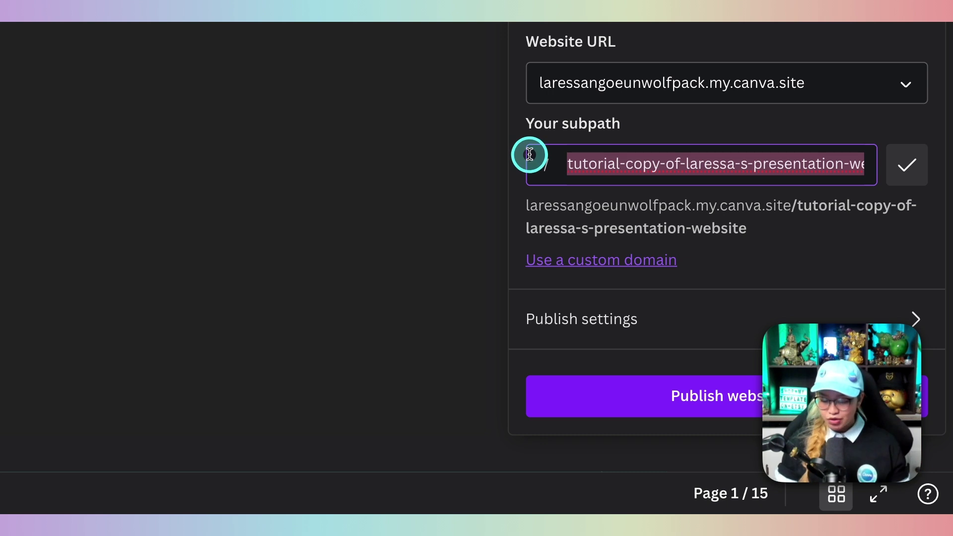
pyautogui.press('BackSpace')
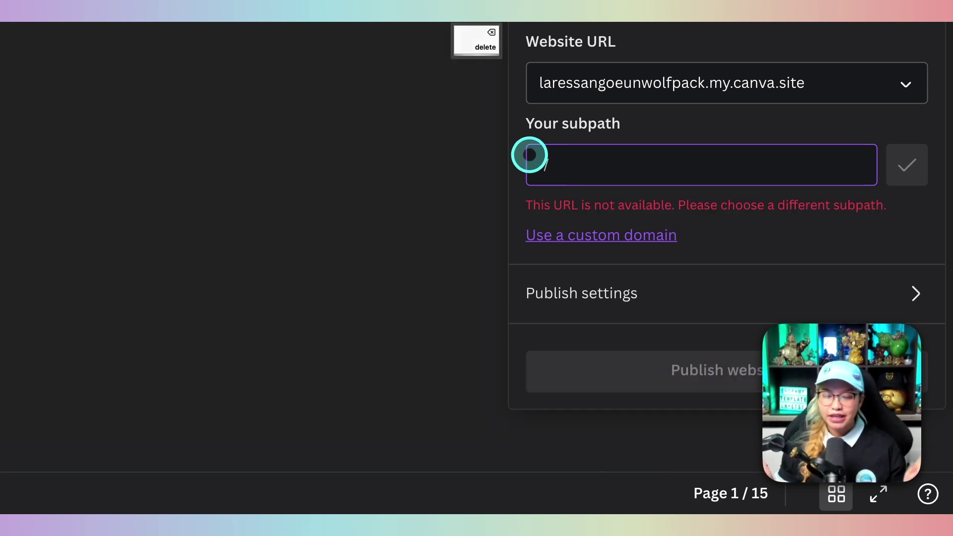
pyautogui.write('lsitingpreset')
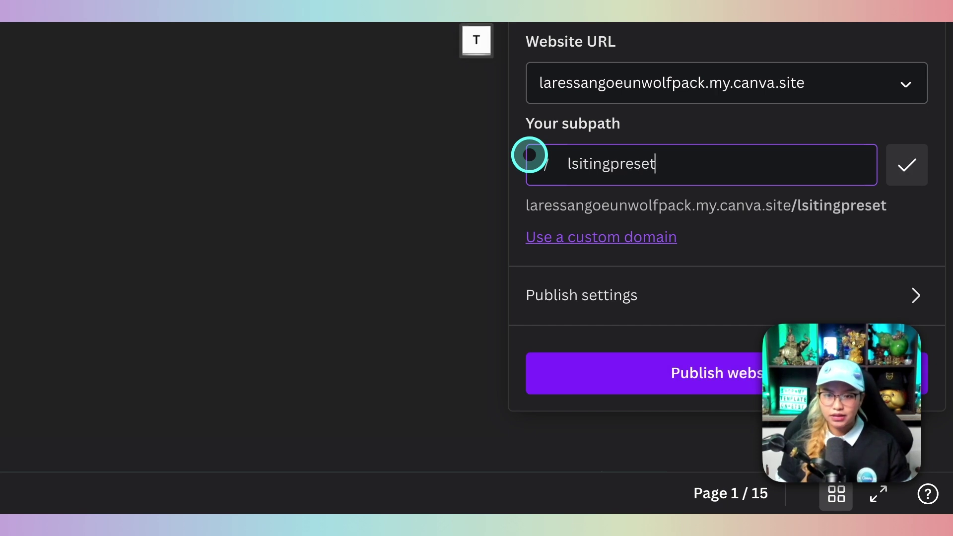
pyautogui.press('BackSpace')
pyautogui.write('ntation')
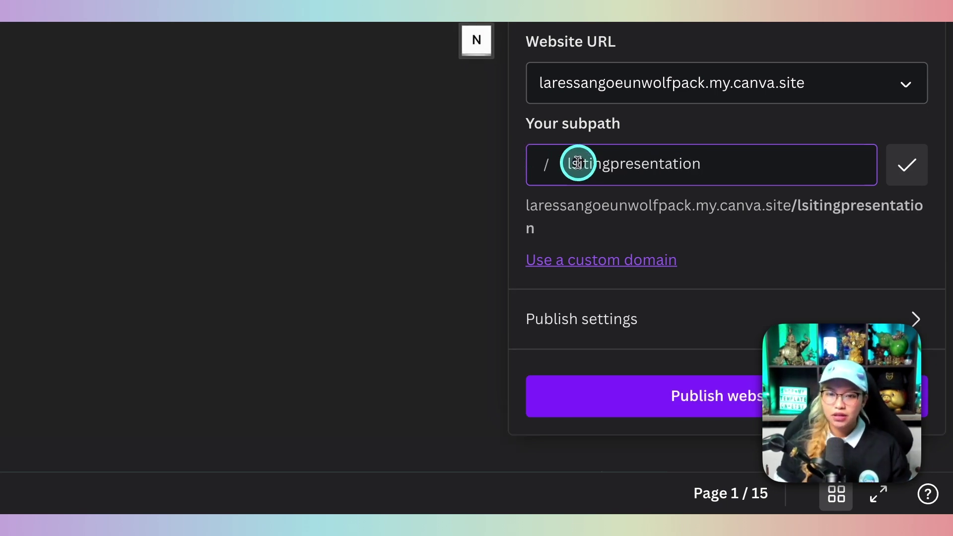
pyautogui.write('i')
pyautogui.click(755, 232)
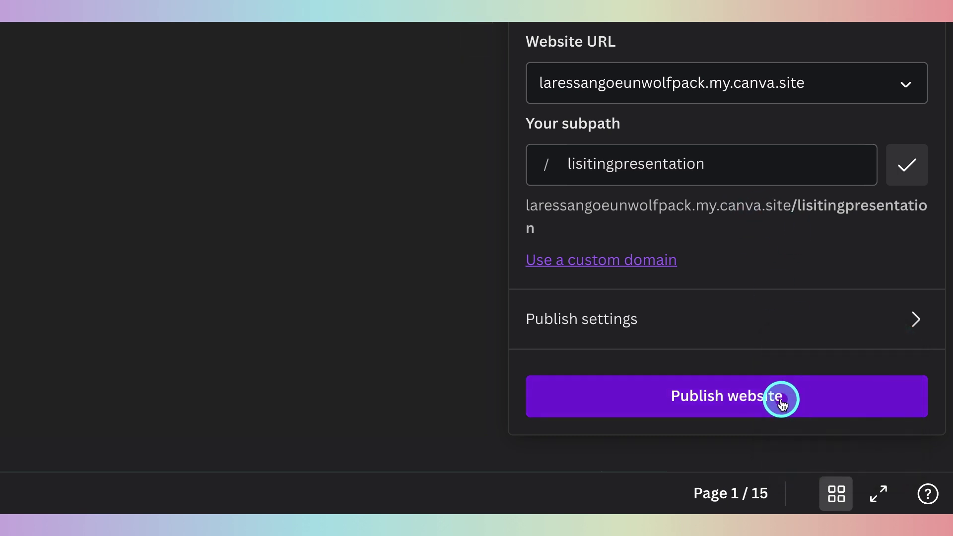
pyautogui.click(770, 406)
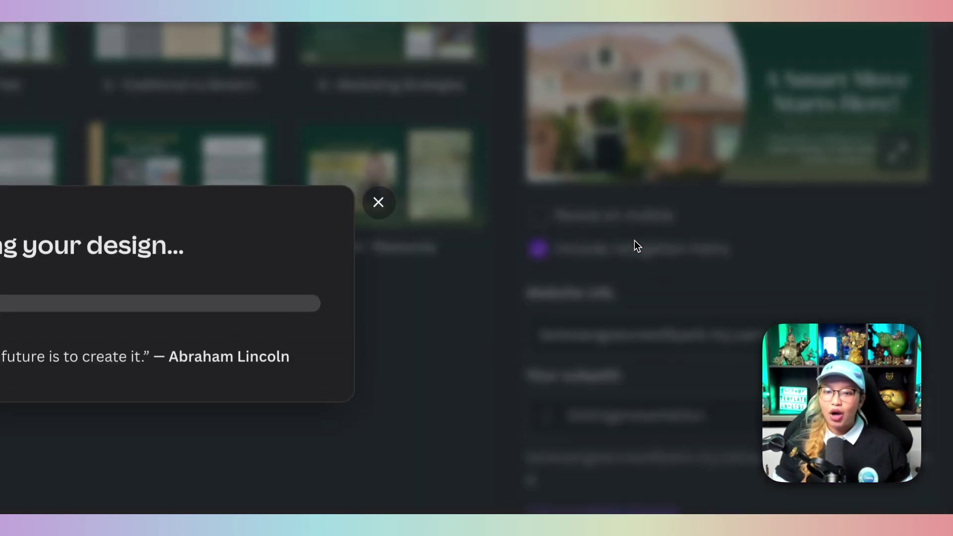
pyautogui.click(634, 240)
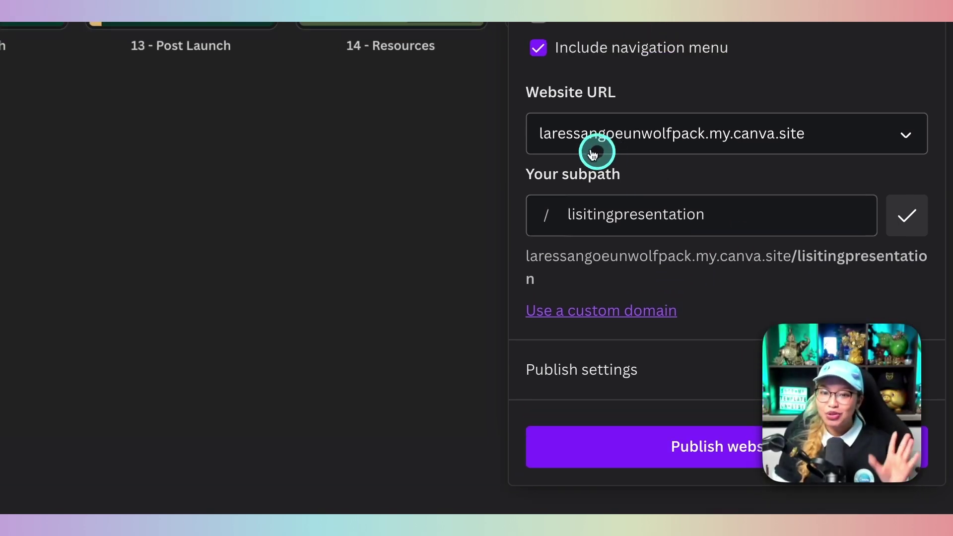
# - Check the domains offered for the Website URL, keeping the my.canva.site address
pyautogui.click(603, 83)
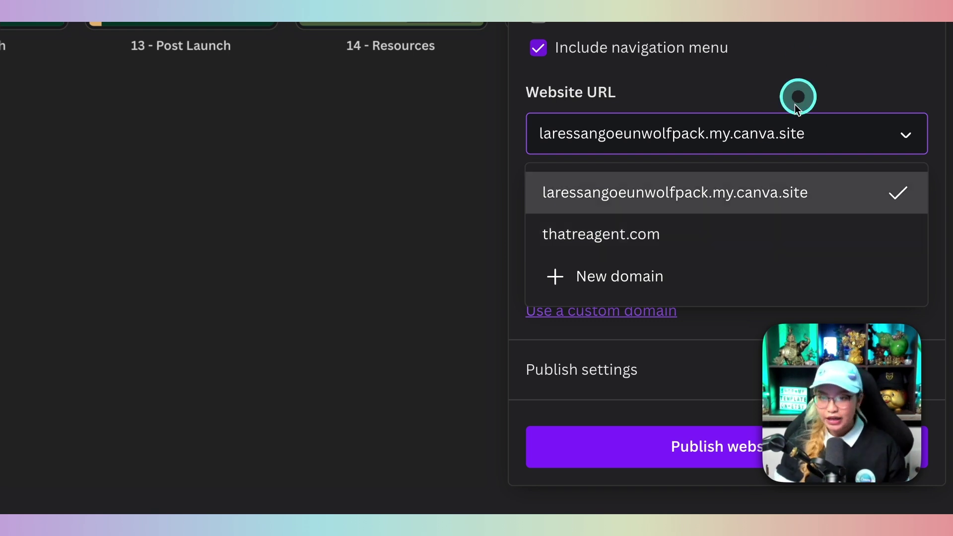
pyautogui.click(804, 85)
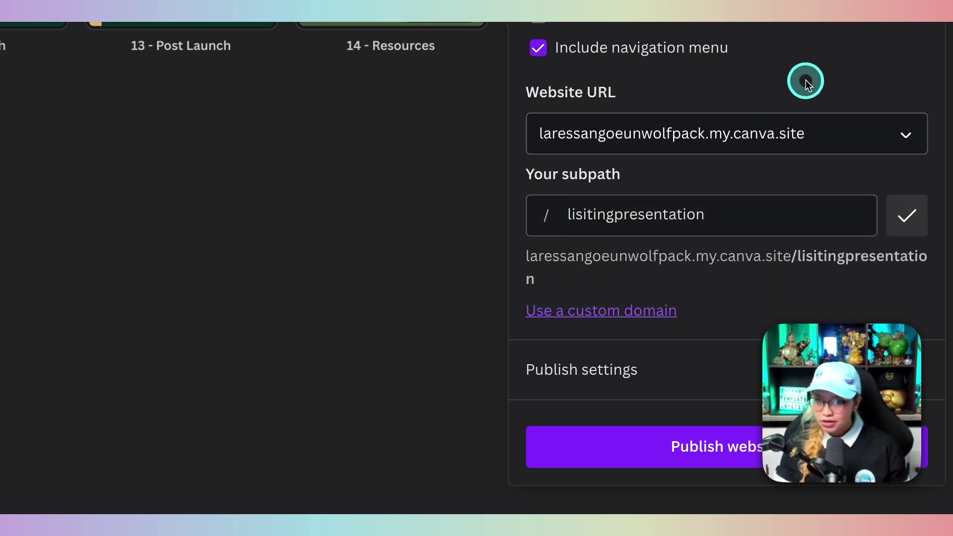
pyautogui.scroll(-1, 610, 230)
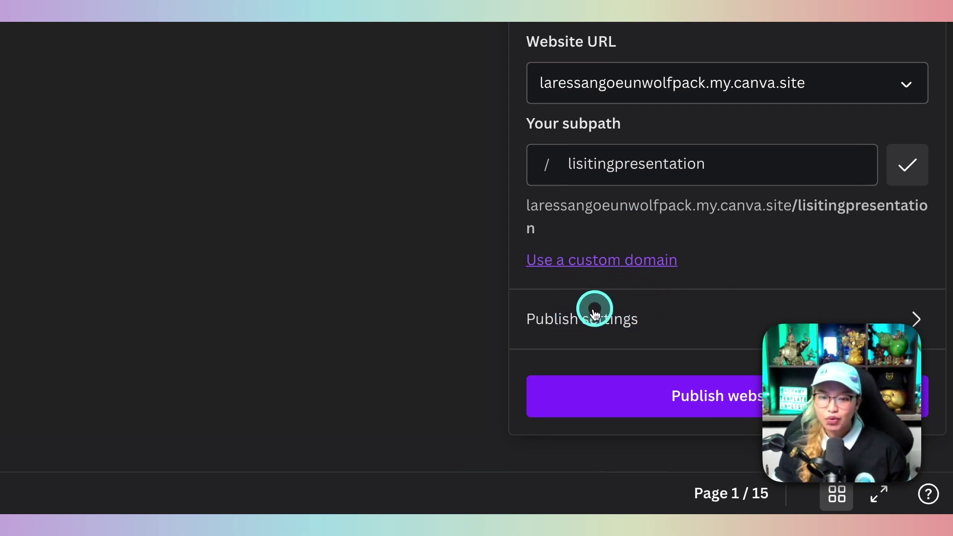
# - Publish the website with password protection enabled in its publish settings, and reveal and copy the site password
pyautogui.click(918, 321)
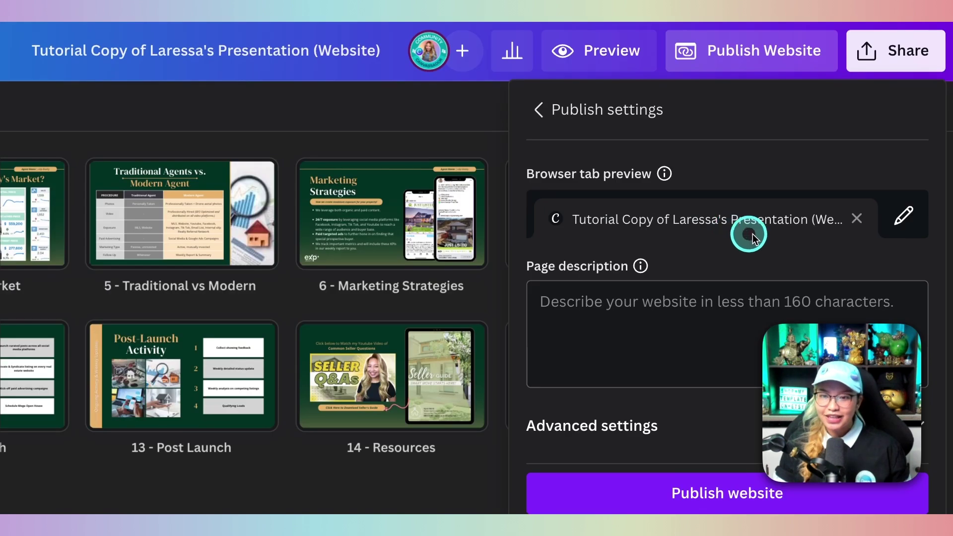
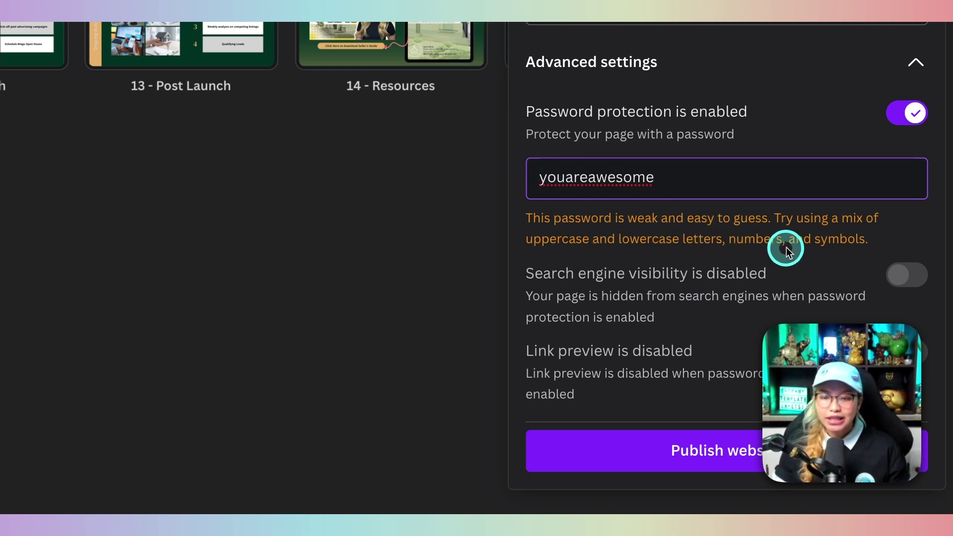
pyautogui.click(750, 452)
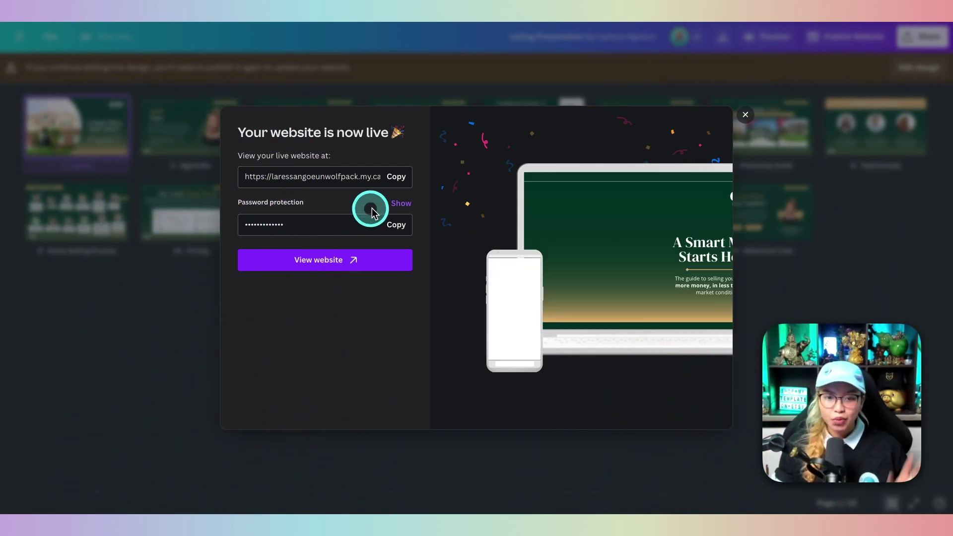
pyautogui.click(402, 203)
pyautogui.click(405, 226)
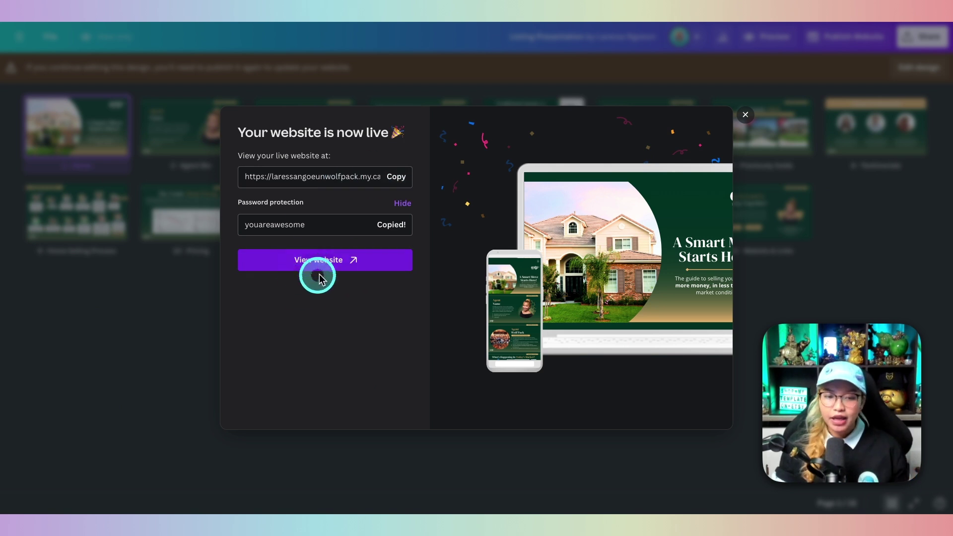
# - Open the live website, unlock it with the site password and the reCAPTCHA check, and decline updating the saved password
pyautogui.click(301, 268)
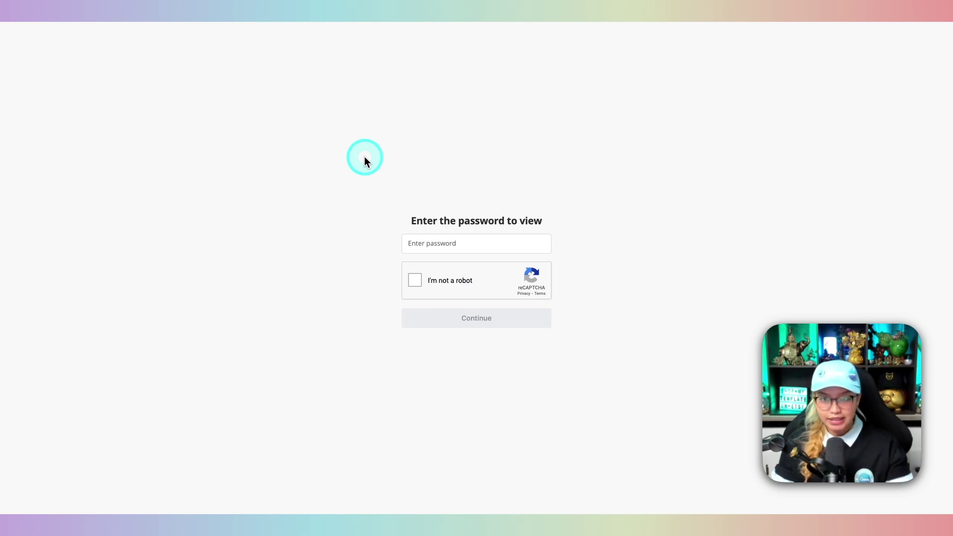
pyautogui.click(437, 239)
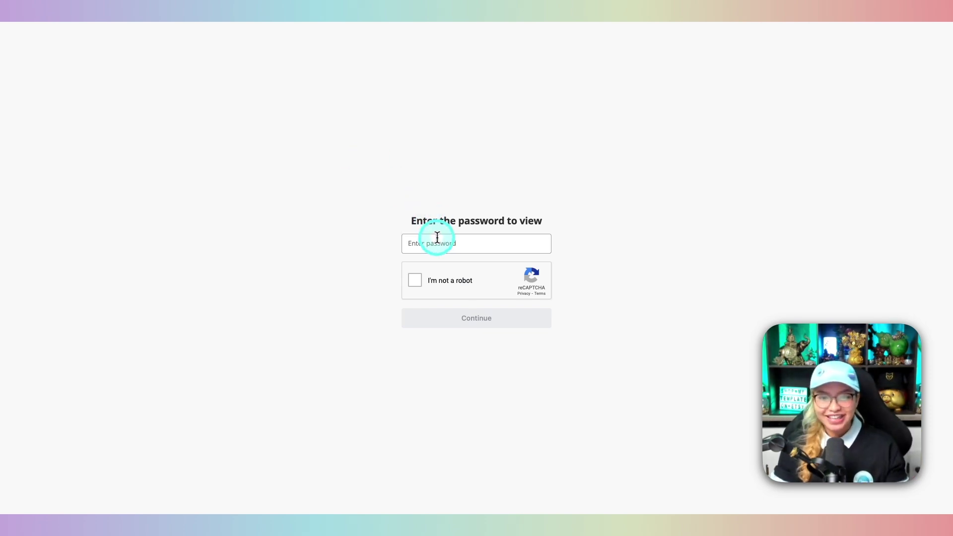
pyautogui.hotkey('ctrl', 'v')
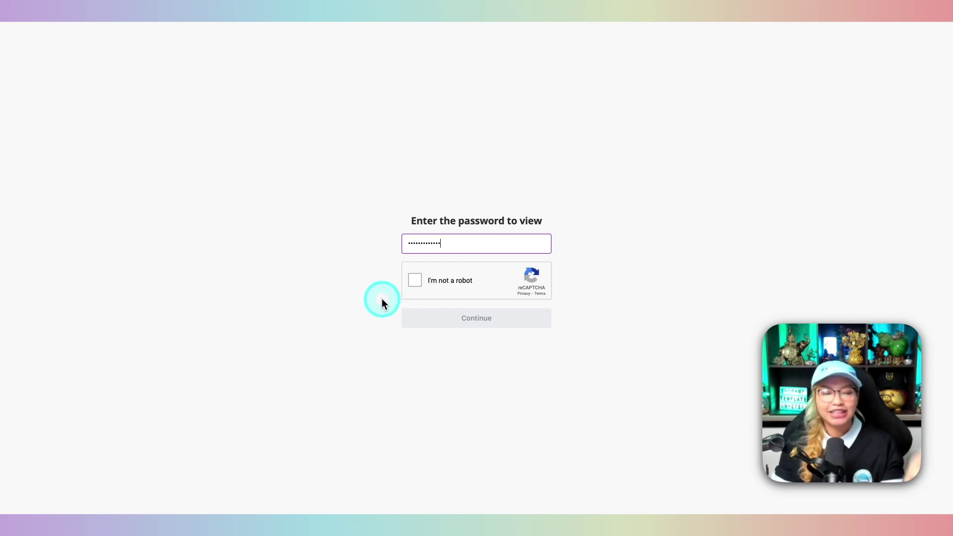
pyautogui.click(415, 281)
pyautogui.click(518, 322)
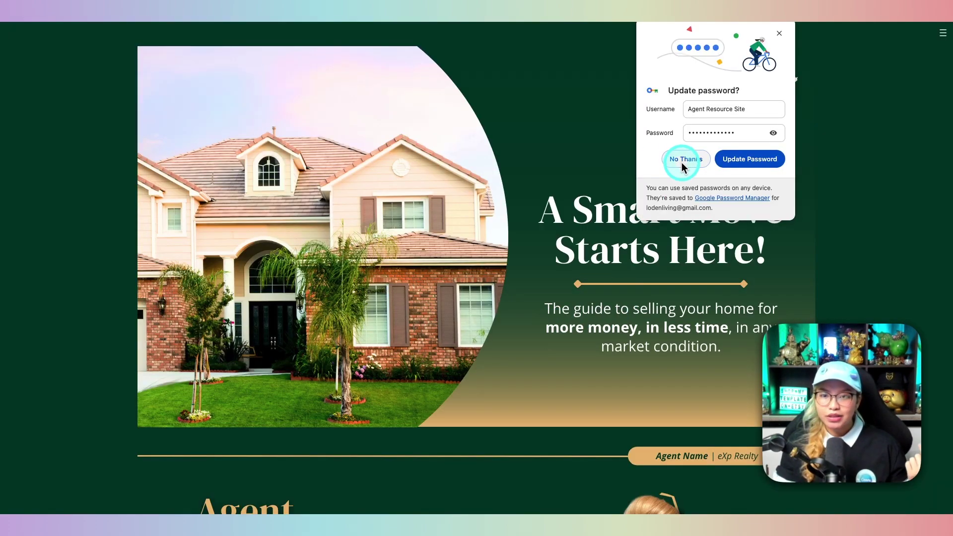
pyautogui.click(682, 160)
# - Examine the live website's pages down past the Post-Launch Activity section and return to its opening page
pyautogui.scroll(-10, 604, 358)
pyautogui.scroll(-20, 604, 358)
pyautogui.scroll(-20, 603, 359)
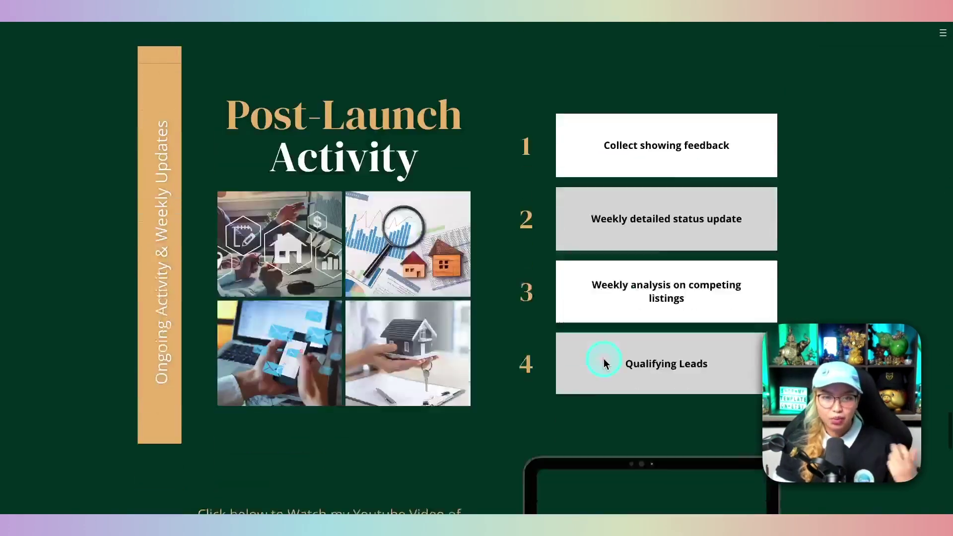
pyautogui.scroll(-10, 604, 363)
pyautogui.scroll(20, 603, 360)
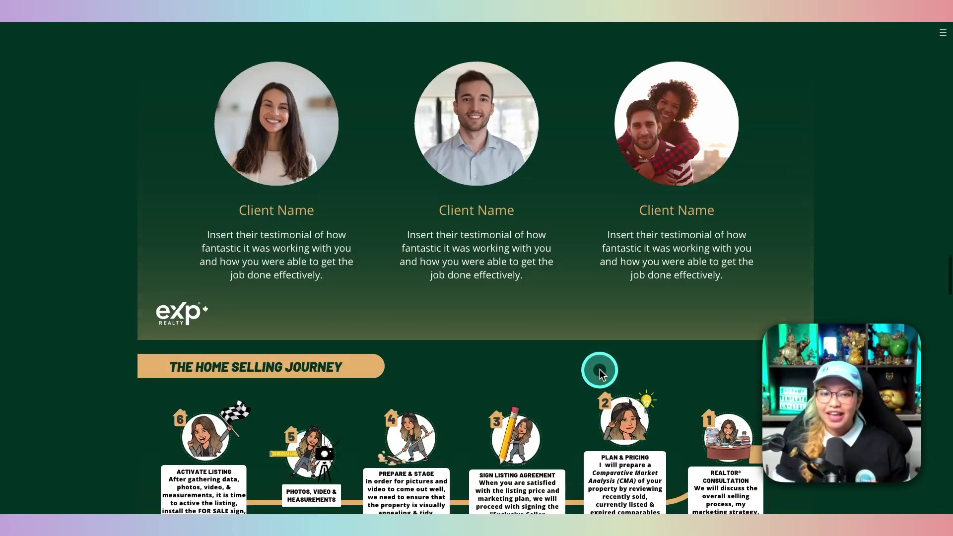
pyautogui.scroll(12, 598, 385)
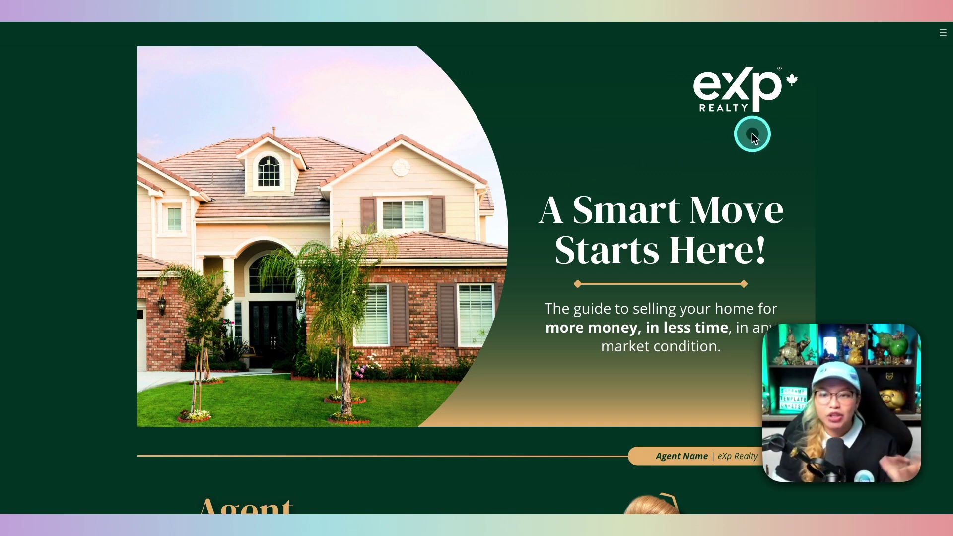
# - Use the live website's navigation menu to go to the Home Selling Process section
pyautogui.click(942, 34)
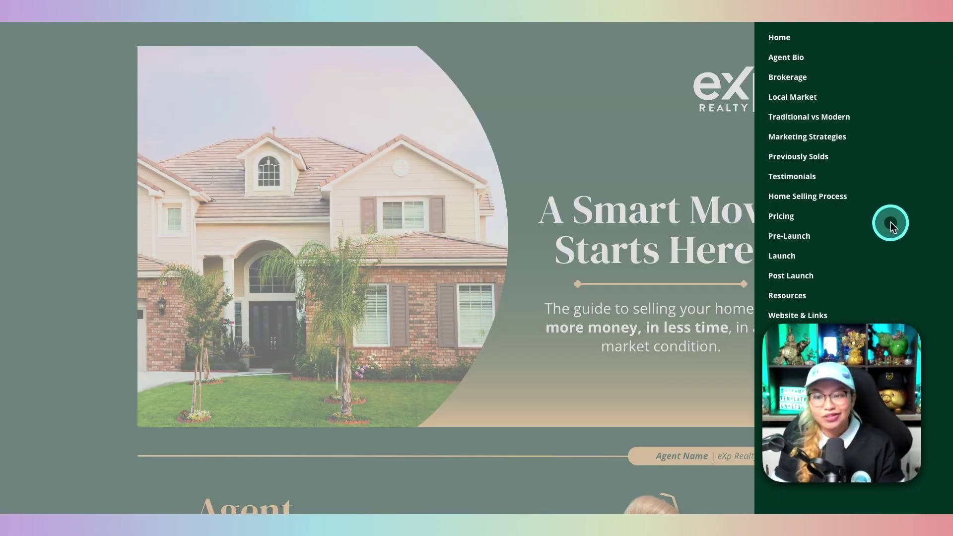
pyautogui.scroll(-4, 819, 203)
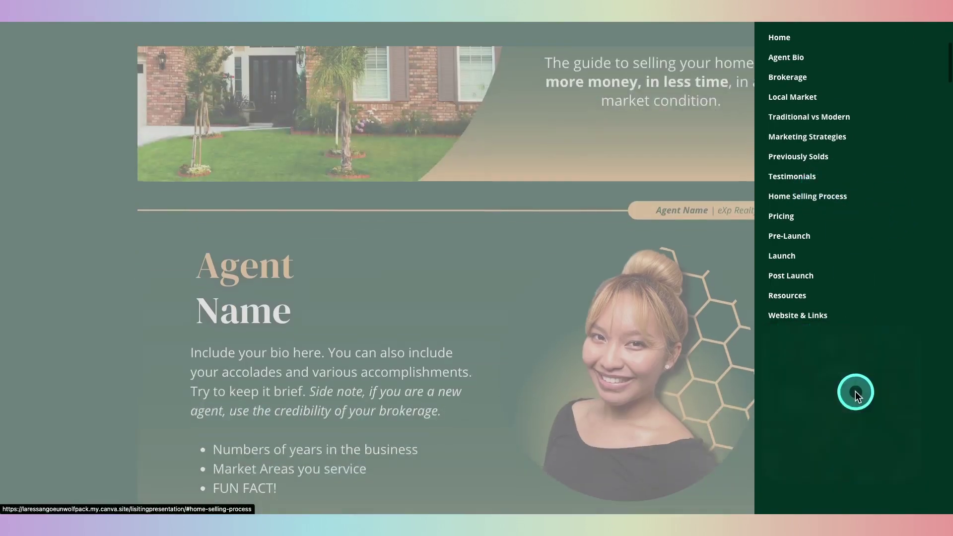
pyautogui.click(824, 197)
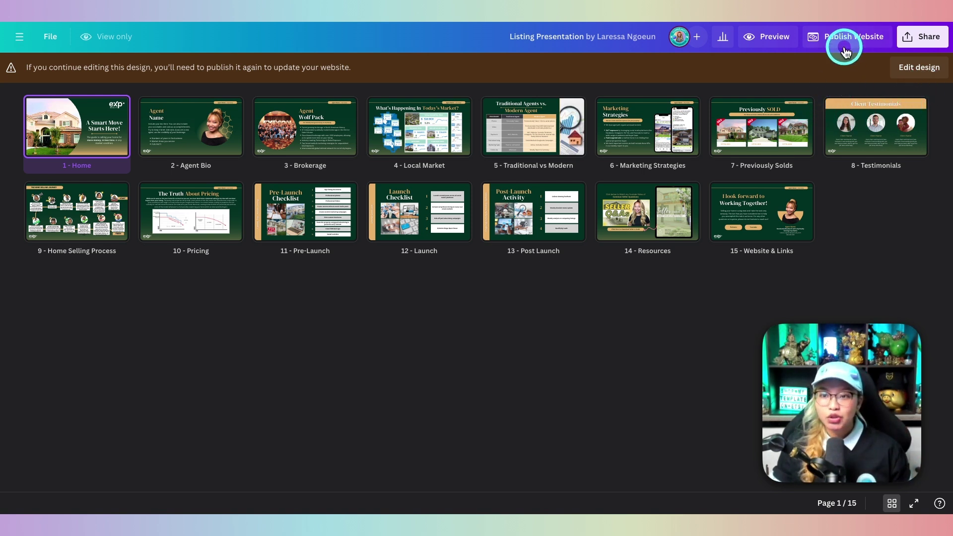
# - Unpublish the Listing Presentation website through its publish settings and confirm the removal
pyautogui.click(867, 43)
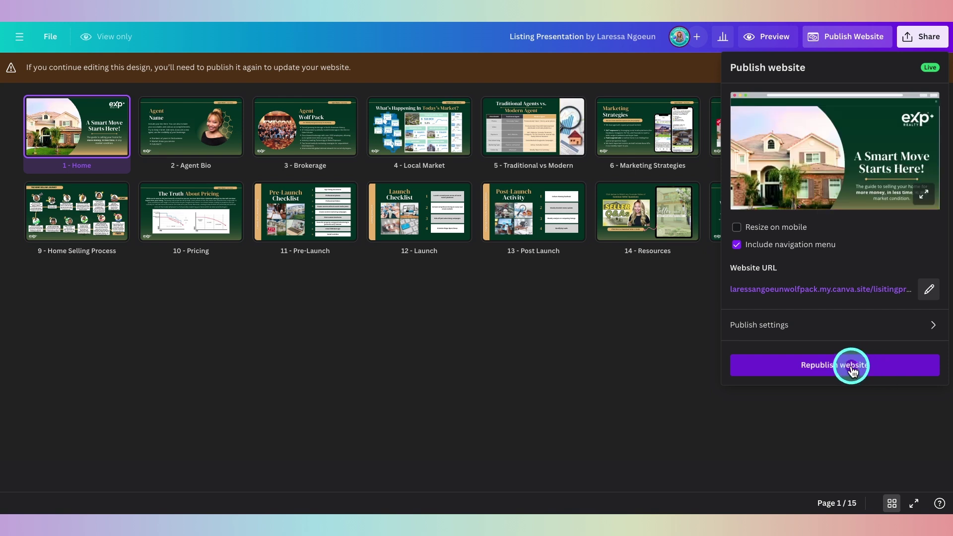
pyautogui.click(792, 328)
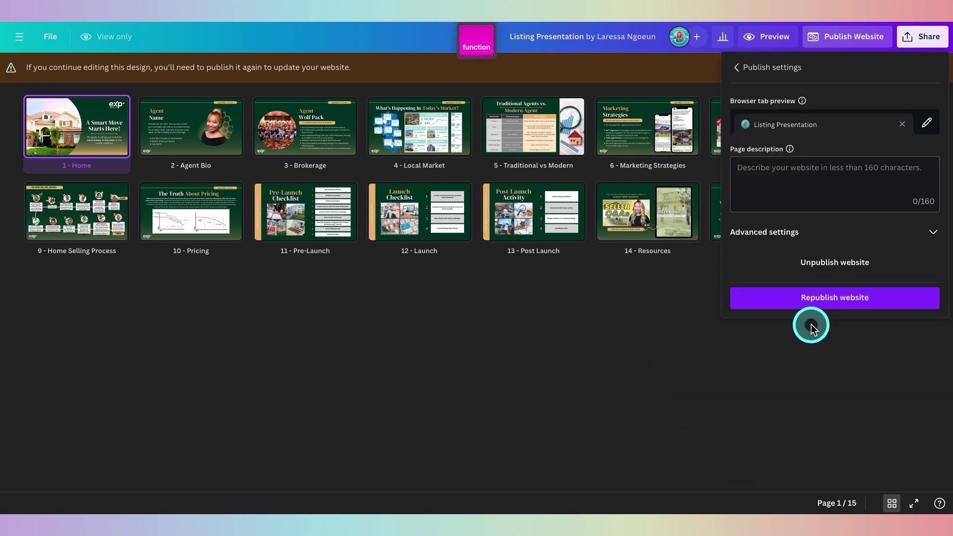
pyautogui.click(845, 262)
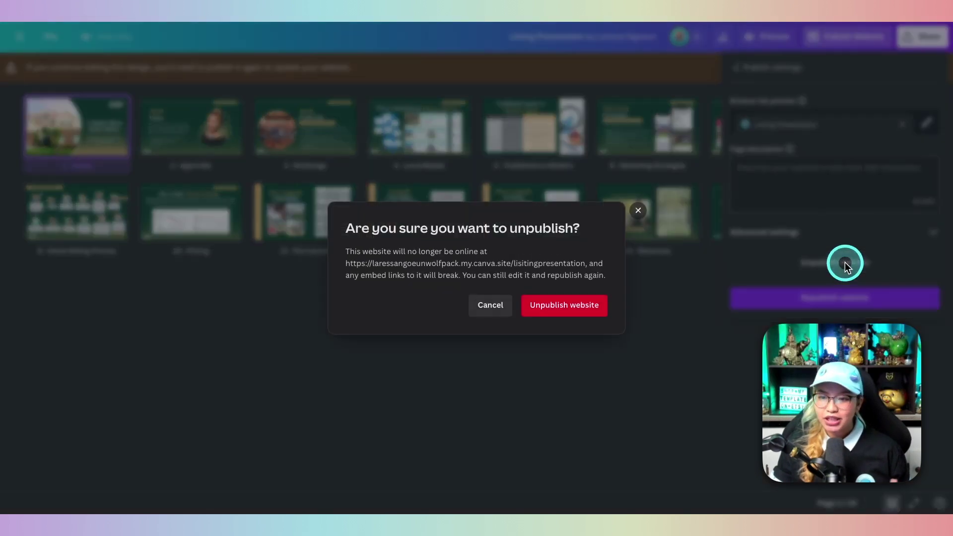
pyautogui.click(571, 306)
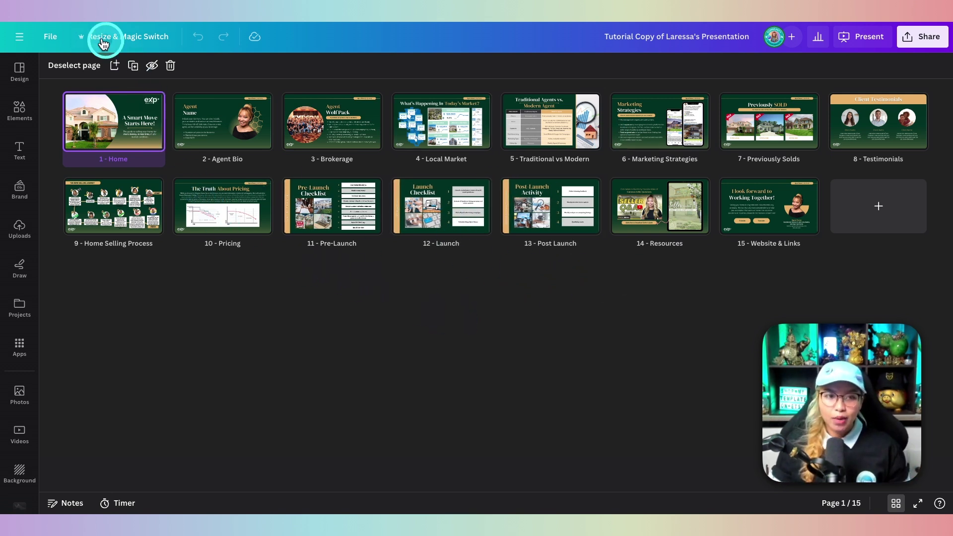
# - Translate all 15 pages of the presentation into Spanish as a separate copy and open the translated presentation
pyautogui.click(128, 44)
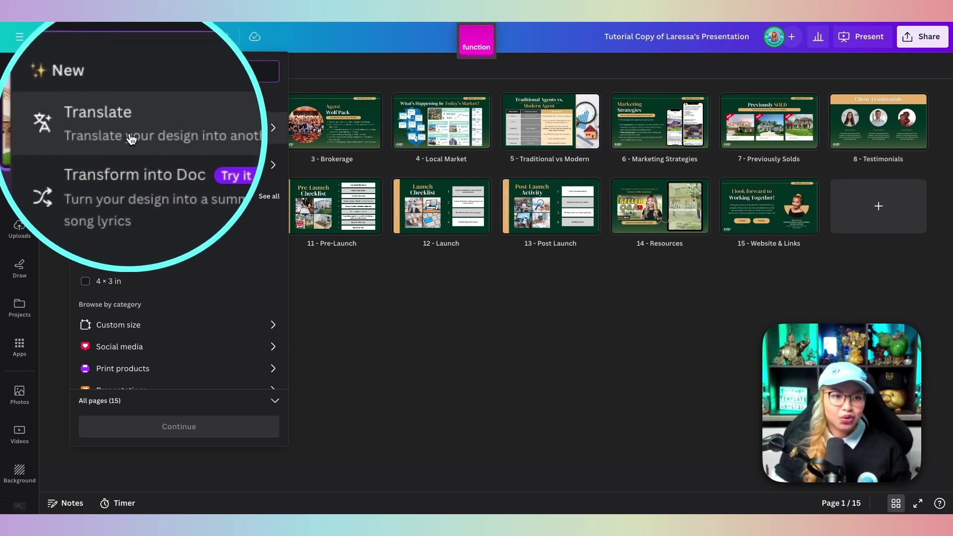
pyautogui.click(194, 128)
pyautogui.click(202, 119)
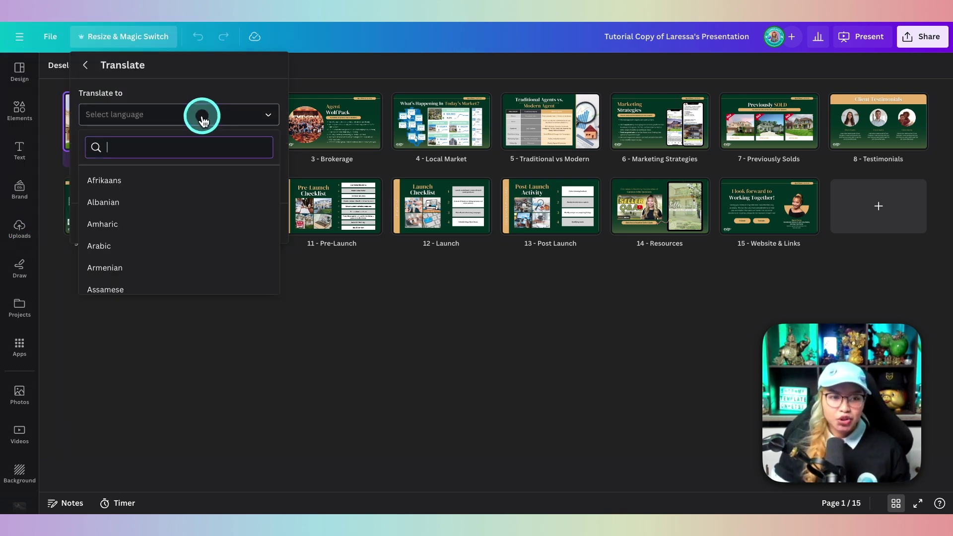
pyautogui.write('spa')
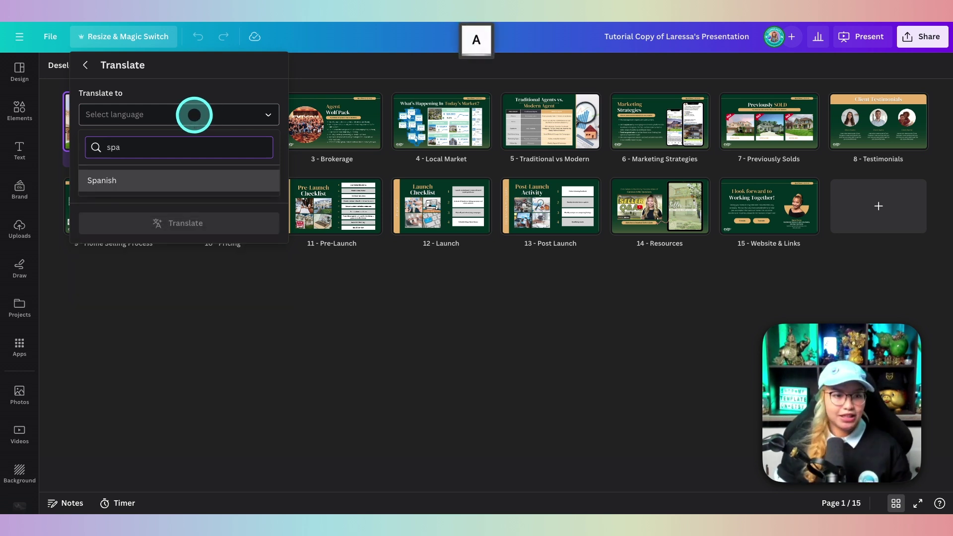
pyautogui.click(178, 180)
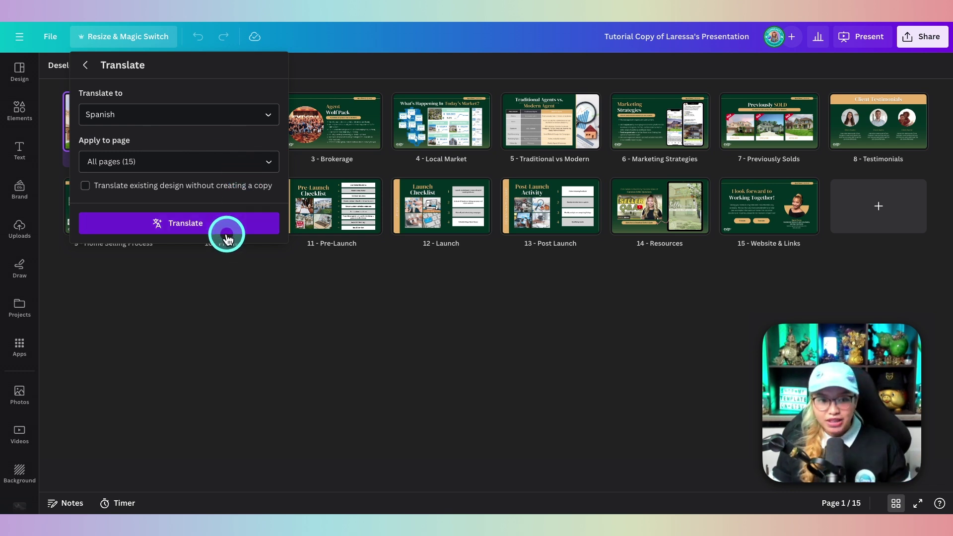
pyautogui.click(85, 186)
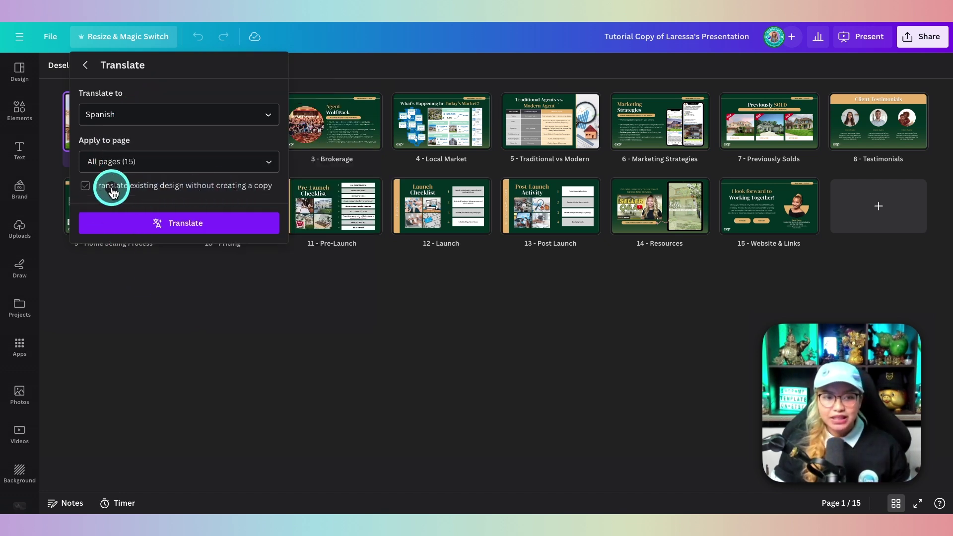
pyautogui.click(171, 195)
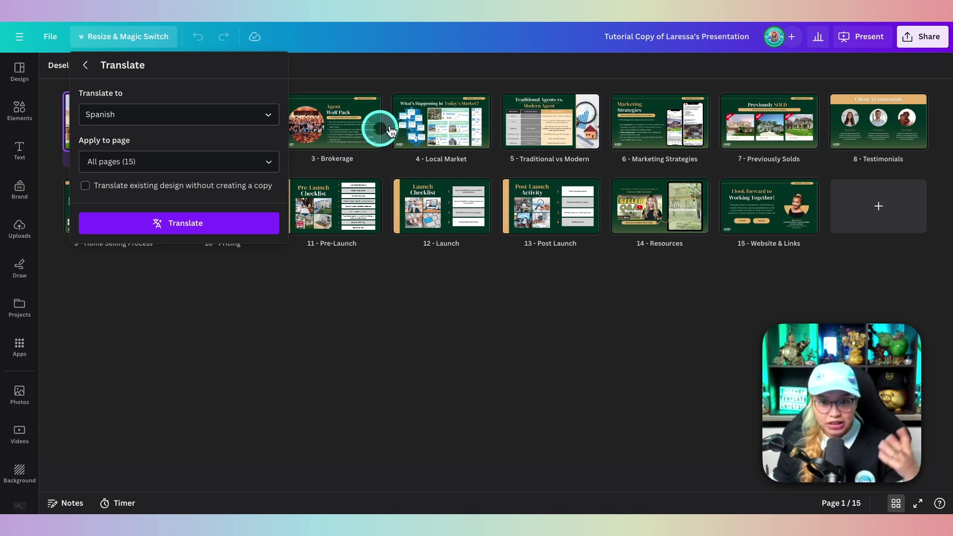
pyautogui.click(248, 186)
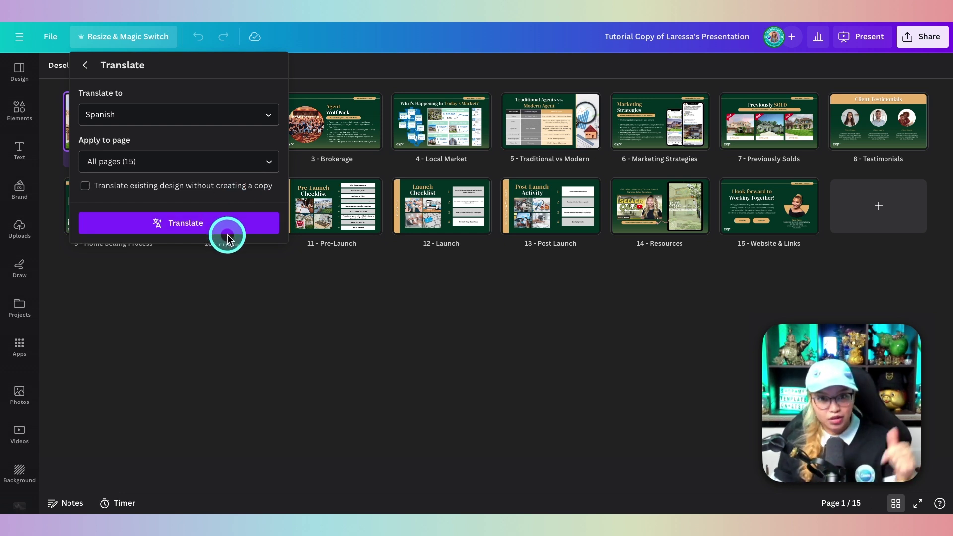
pyautogui.click(194, 227)
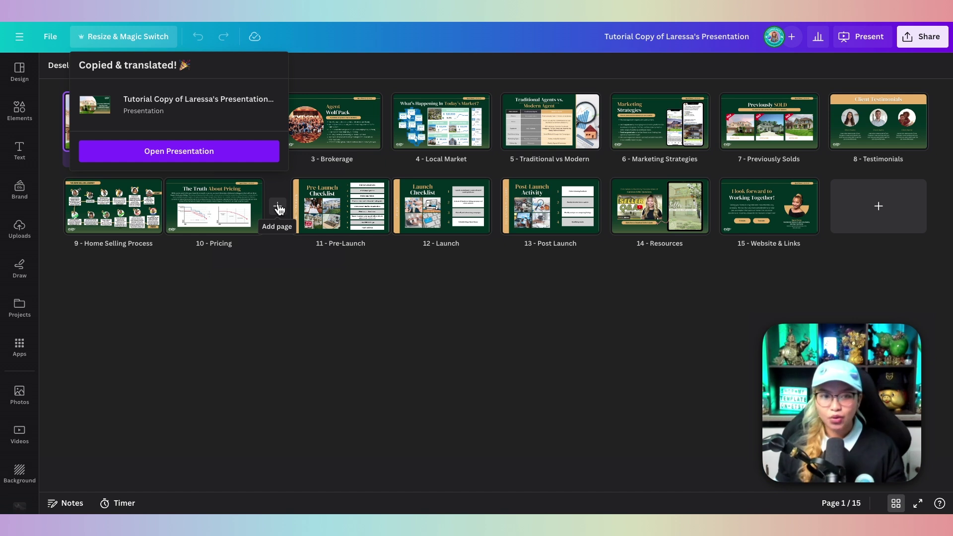
pyautogui.click(179, 150)
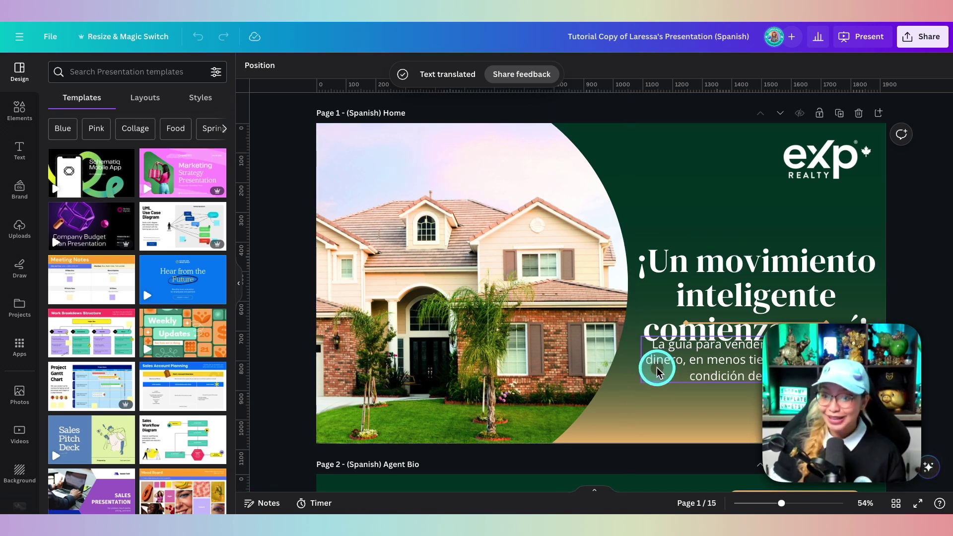
# - Examine the translated pages of the Spanish presentation from Home down past the Post Launch page
pyautogui.scroll(-8, 657, 371)
pyautogui.scroll(-10, 650, 360)
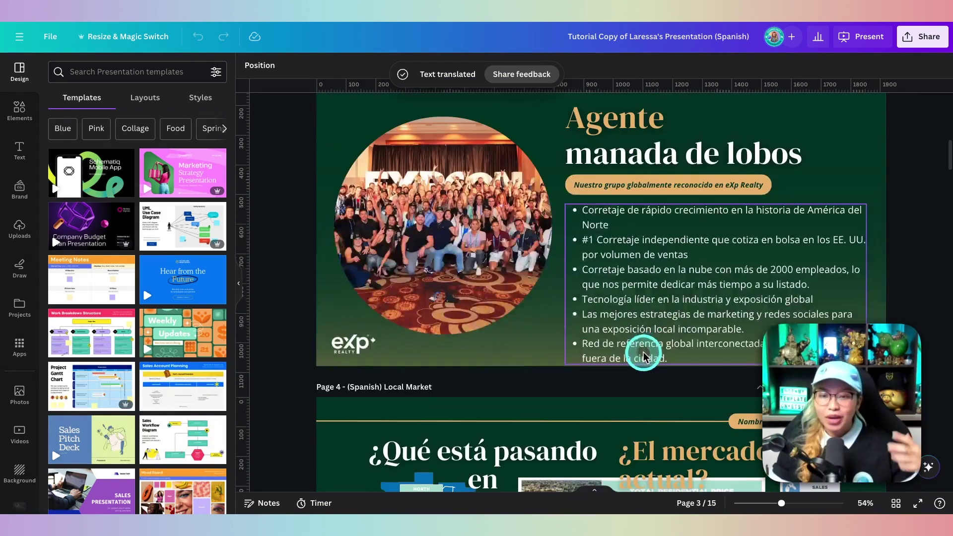
pyautogui.scroll(-6, 643, 356)
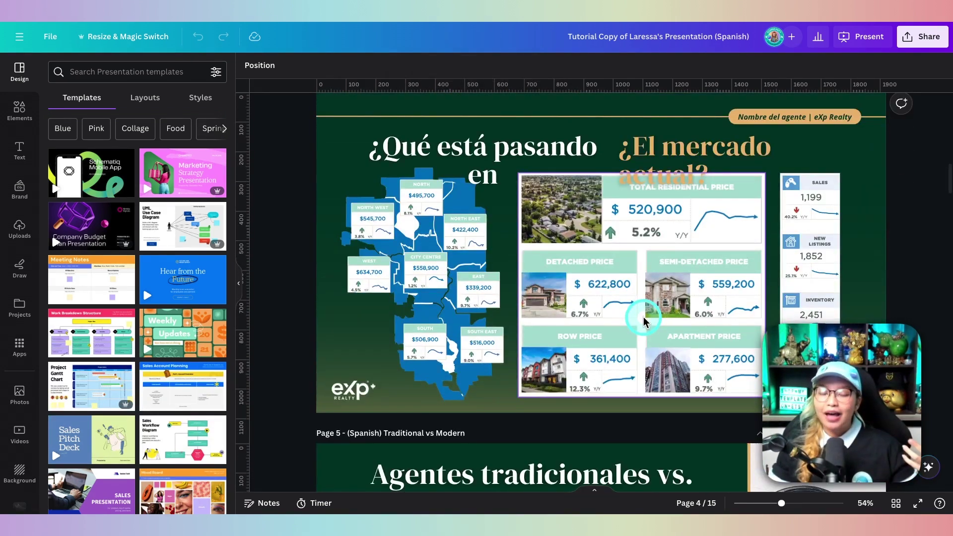
pyautogui.scroll(-8, 626, 297)
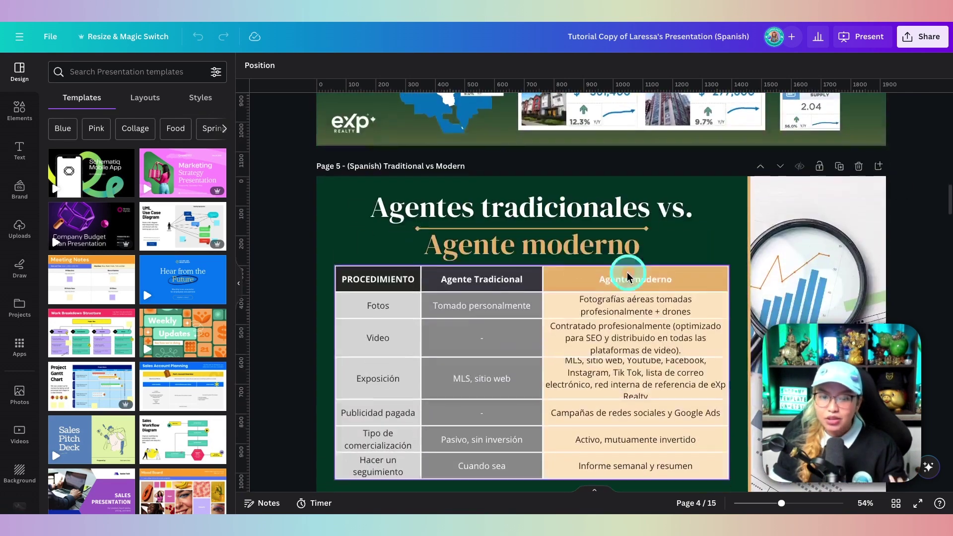
pyautogui.scroll(-15, 641, 288)
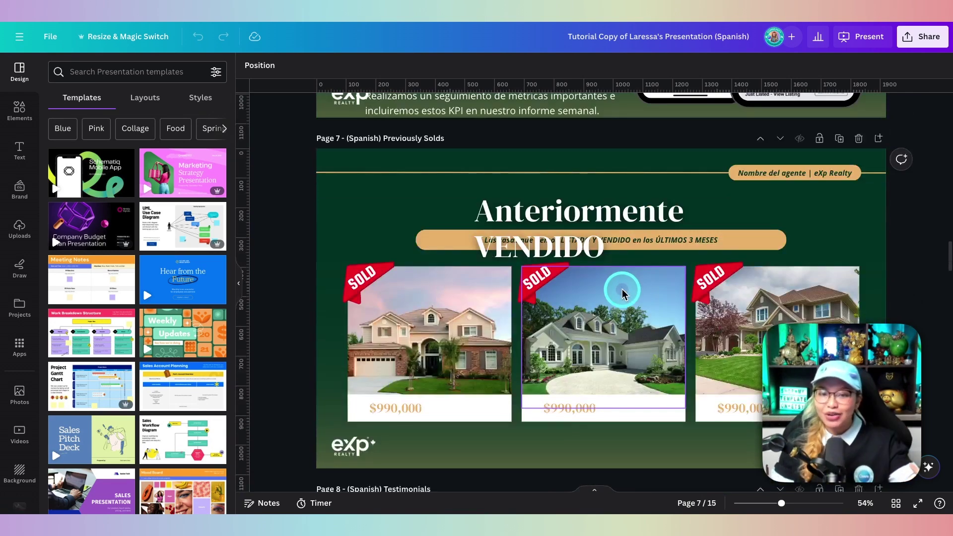
pyautogui.scroll(-5, 622, 293)
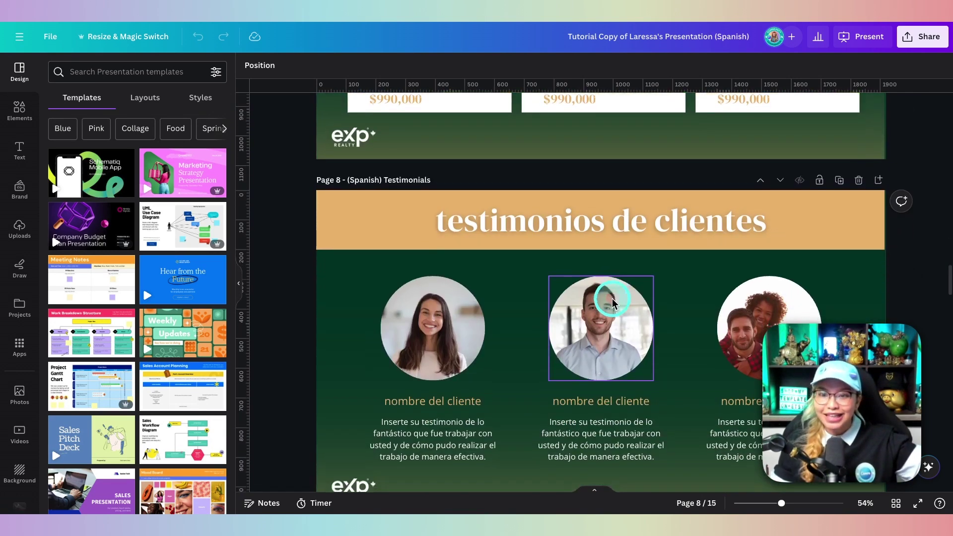
pyautogui.scroll(-10, 638, 302)
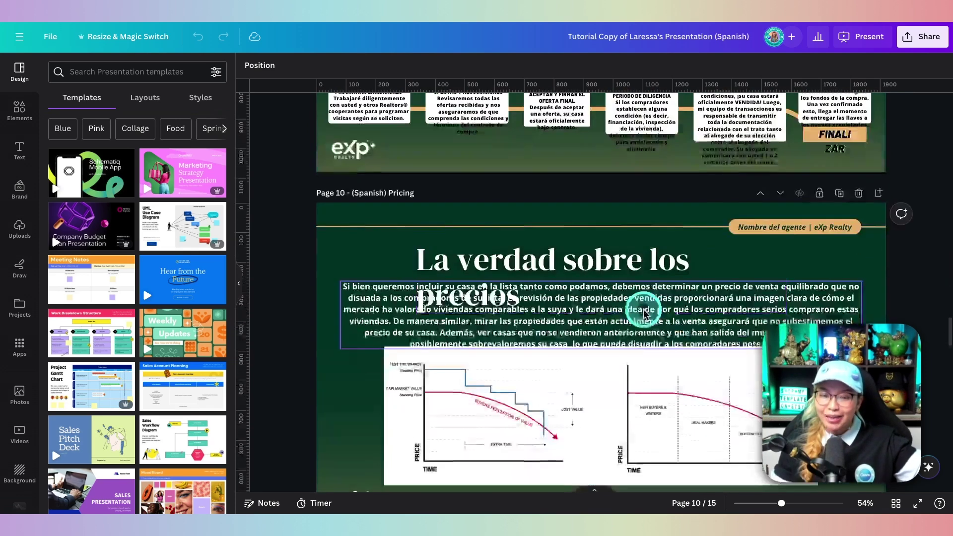
pyautogui.scroll(-20, 656, 312)
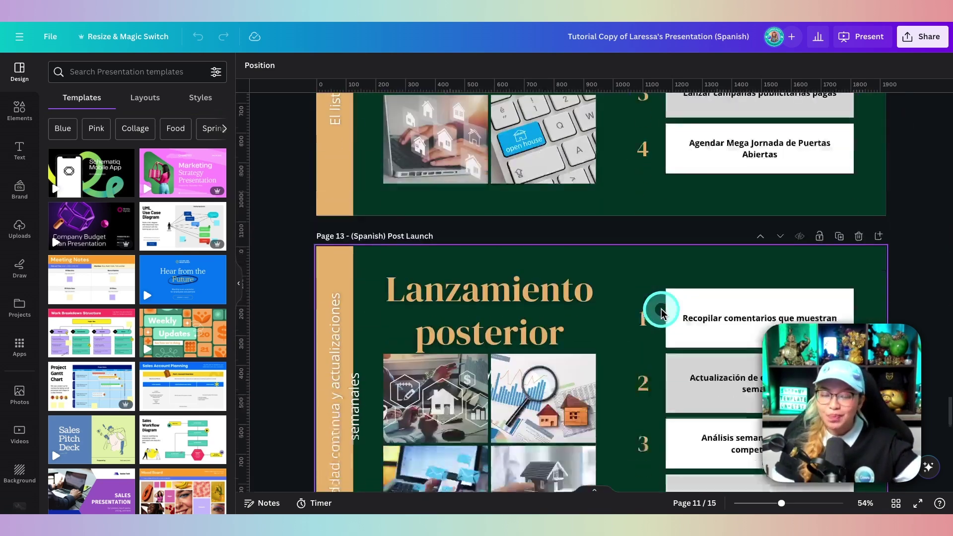
pyautogui.scroll(-7, 665, 316)
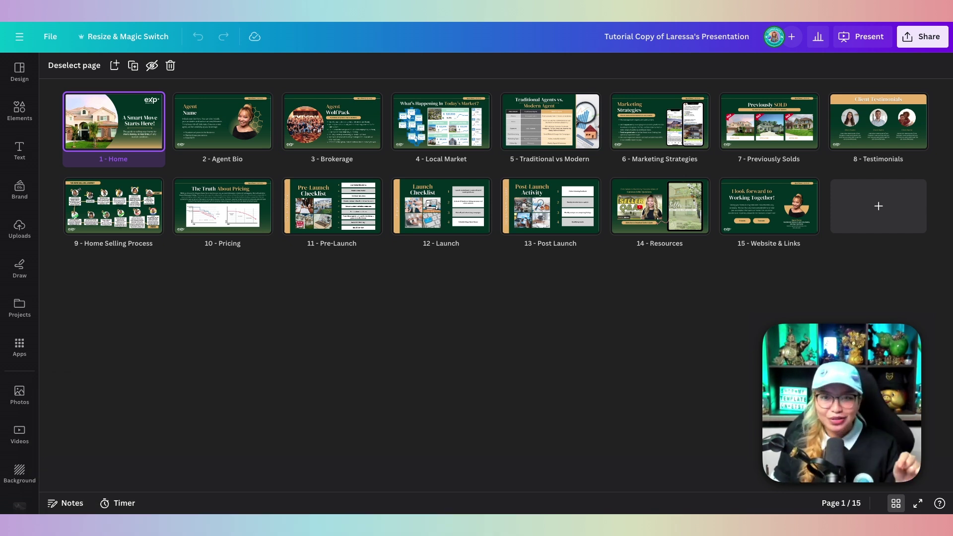
# - Transform the original English presentation into a Doc using the Song lyrics text format and open the resulting designs
pyautogui.click(127, 38)
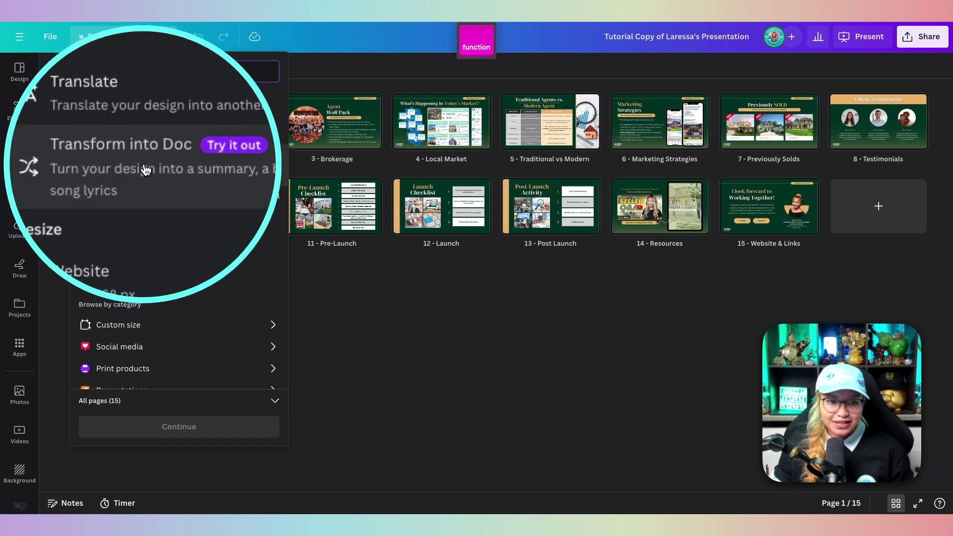
pyautogui.click(221, 168)
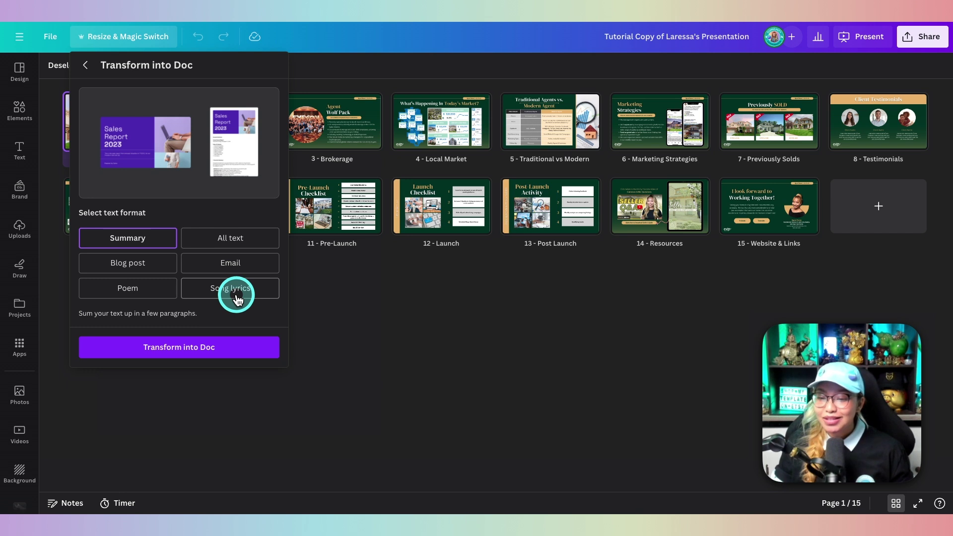
pyautogui.click(237, 291)
pyautogui.click(217, 347)
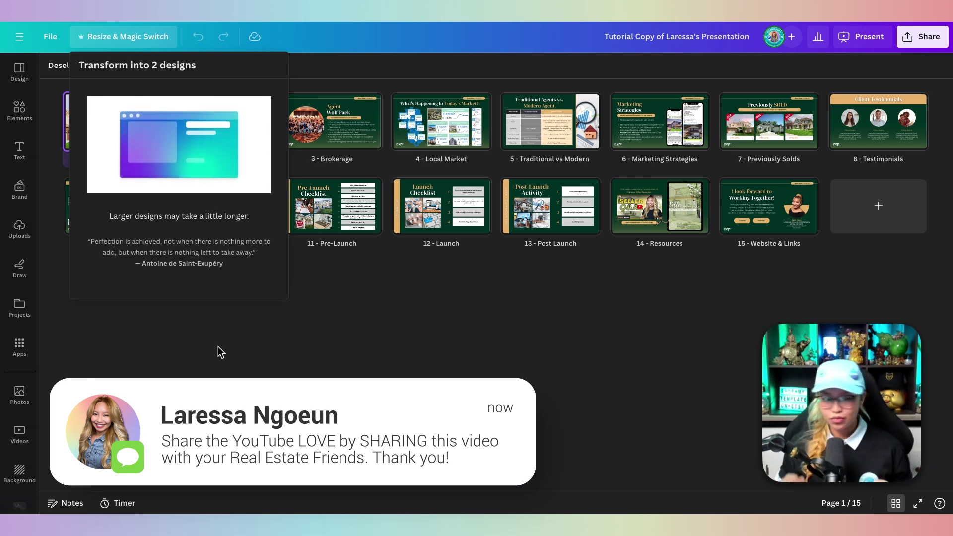
pyautogui.click(209, 329)
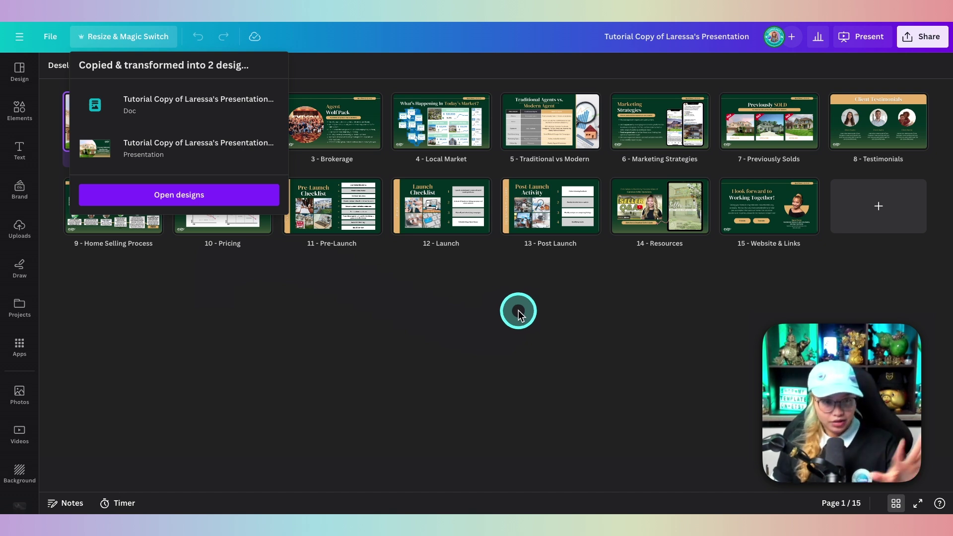
pyautogui.click(183, 194)
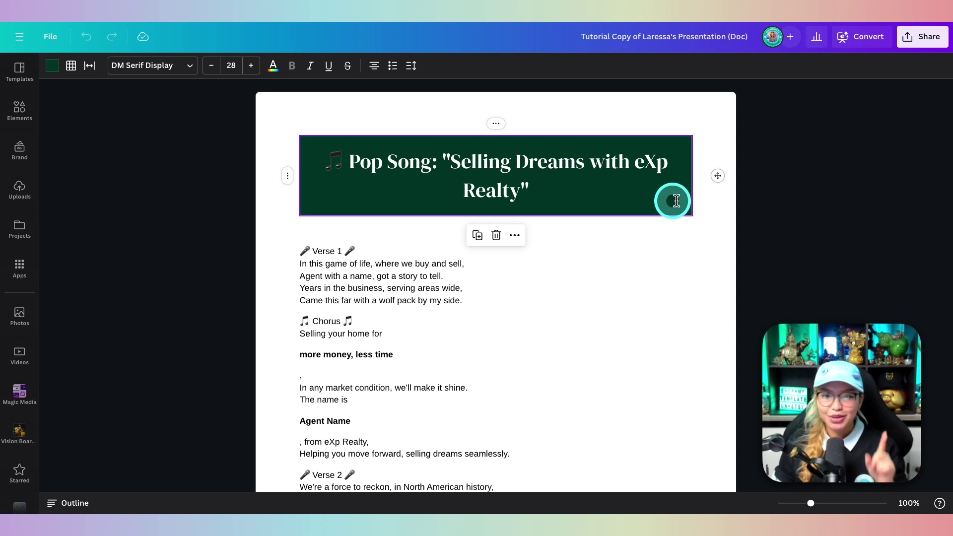
# - Read through the generated song lyrics document from its title and first verse down past the bridge
pyautogui.scroll(-1, 700, 211)
pyautogui.click(685, 247)
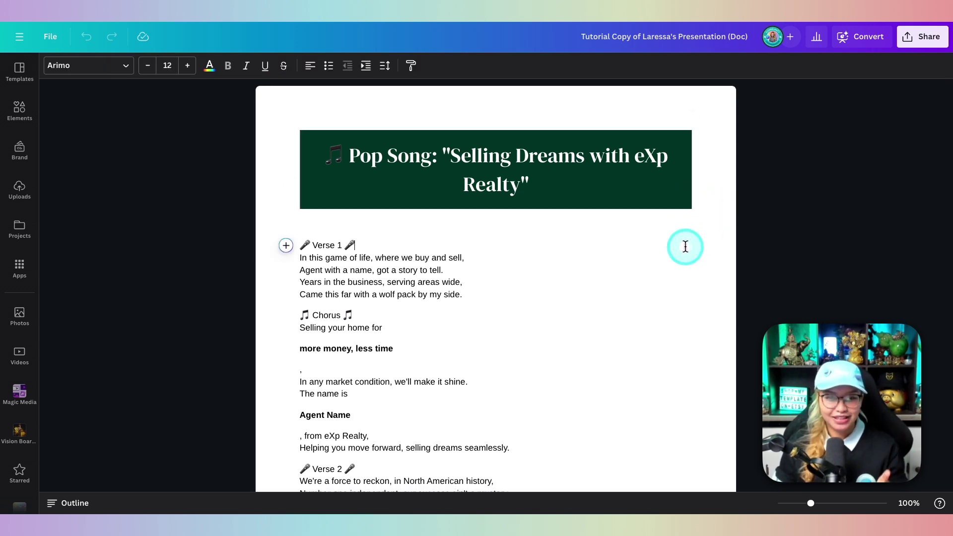
pyautogui.scroll(-2, 685, 247)
pyautogui.scroll(-2, 679, 252)
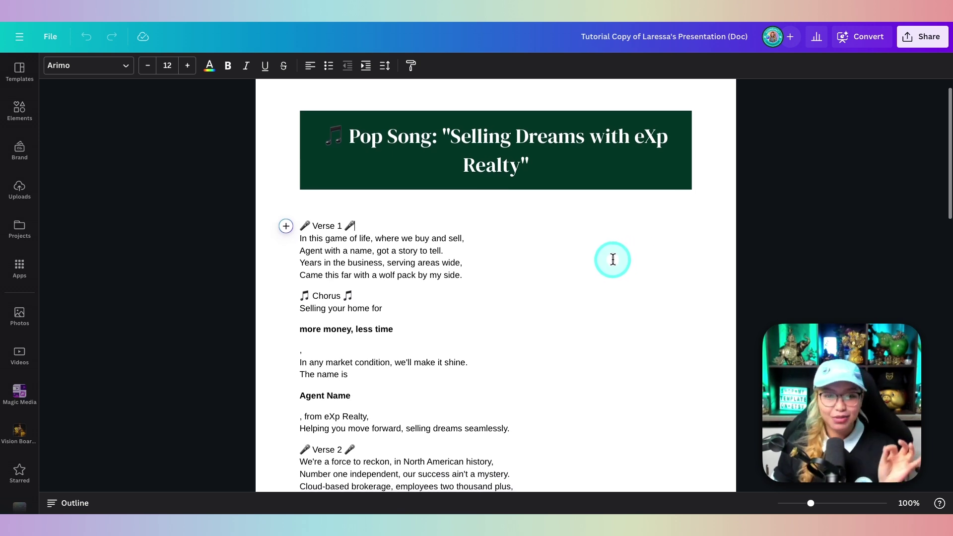
pyautogui.scroll(-1, 616, 259)
pyautogui.scroll(-1, 618, 256)
pyautogui.scroll(-1, 615, 257)
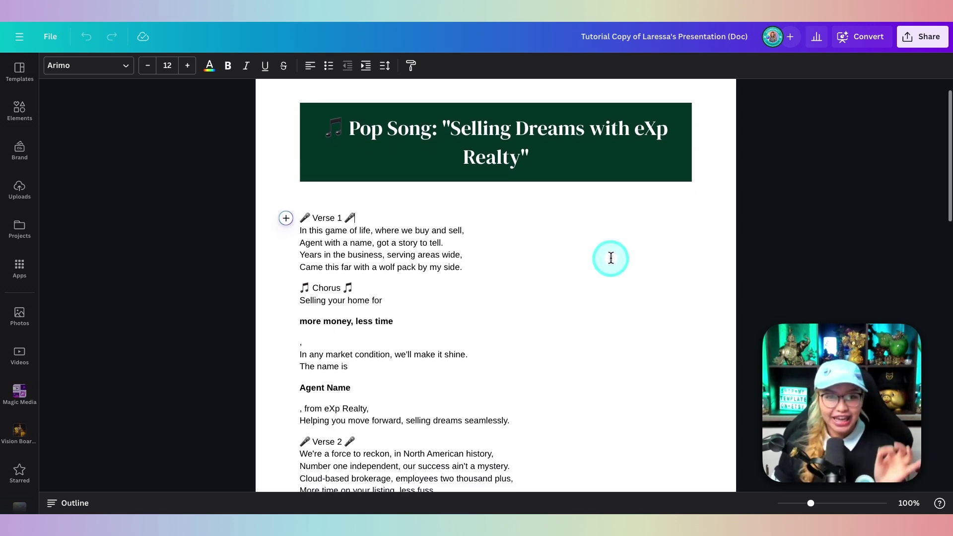
pyautogui.scroll(-1, 603, 266)
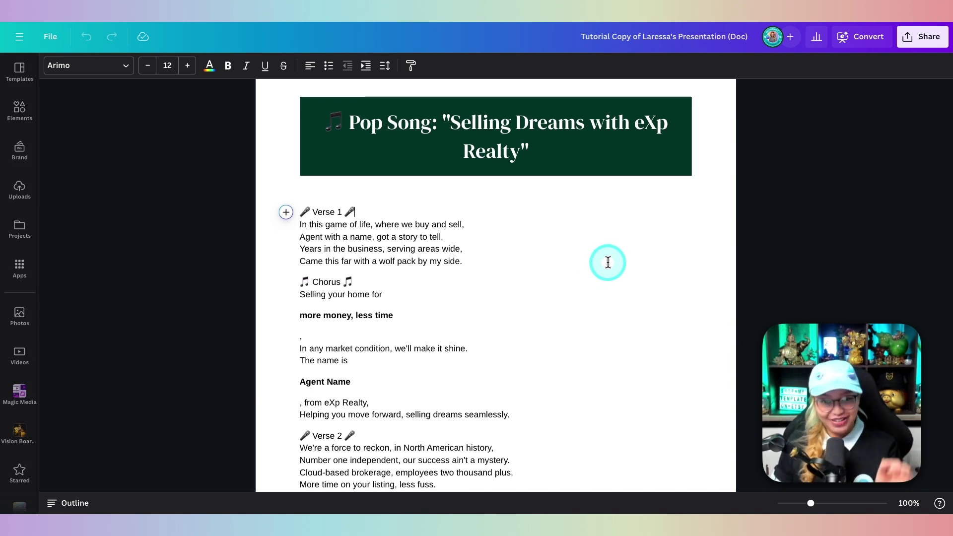
pyautogui.scroll(-3, 608, 261)
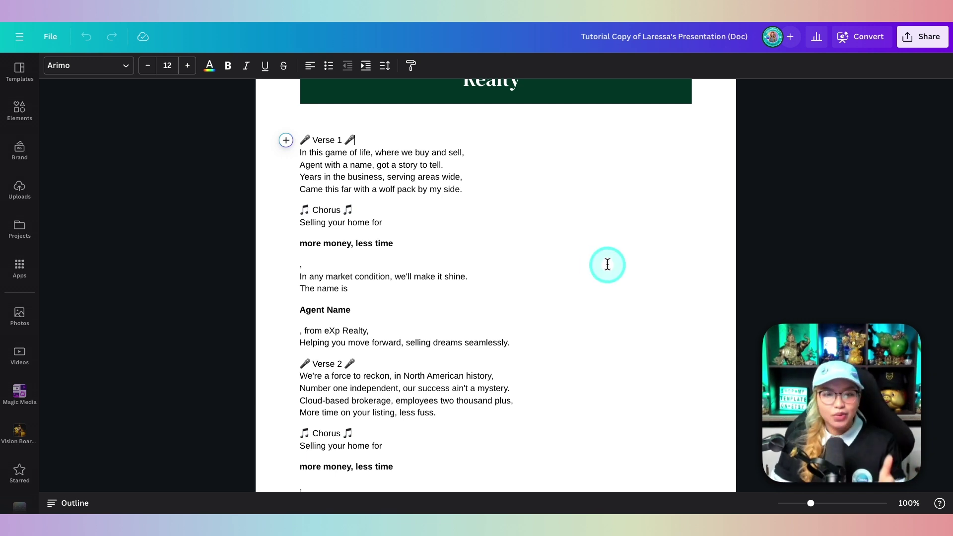
pyautogui.scroll(-1, 606, 265)
pyautogui.scroll(-1, 600, 269)
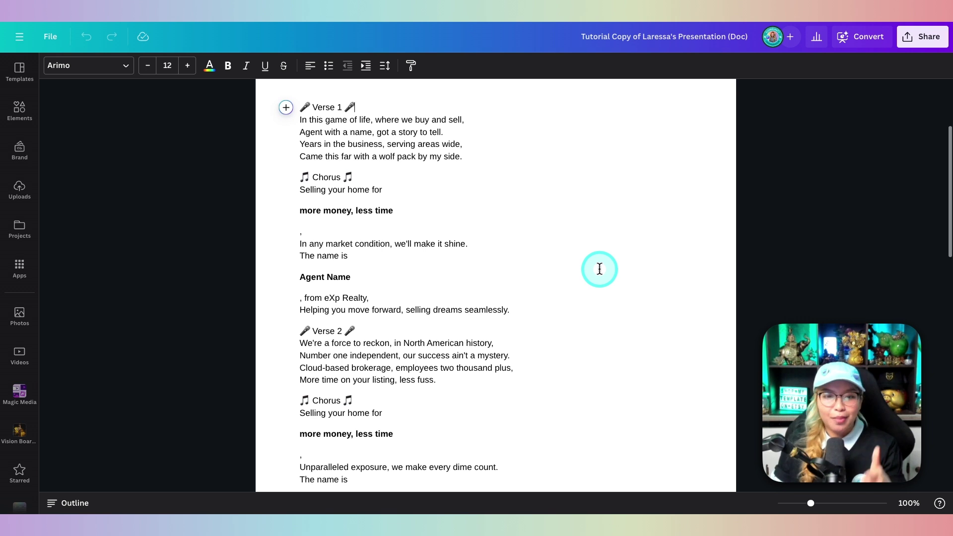
pyautogui.scroll(-3, 600, 269)
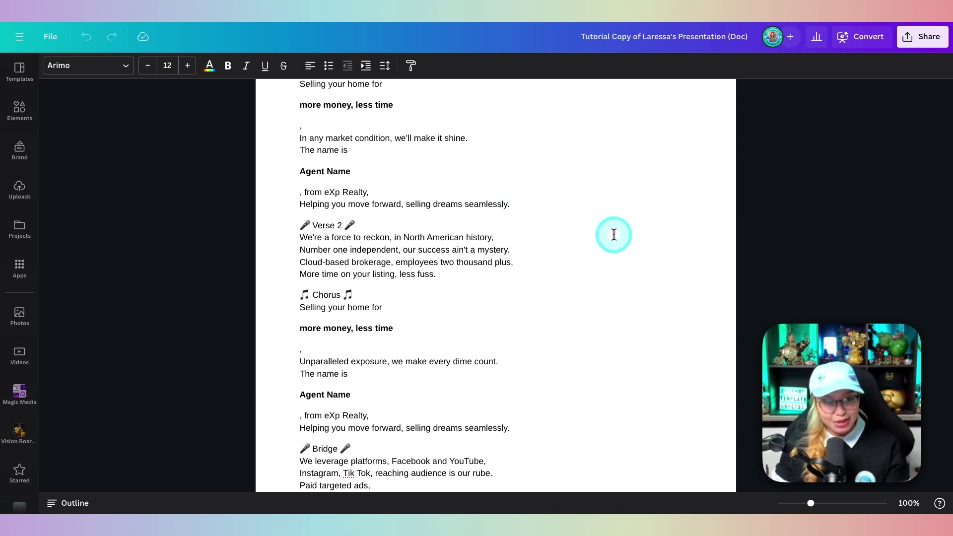
pyautogui.scroll(-1, 619, 236)
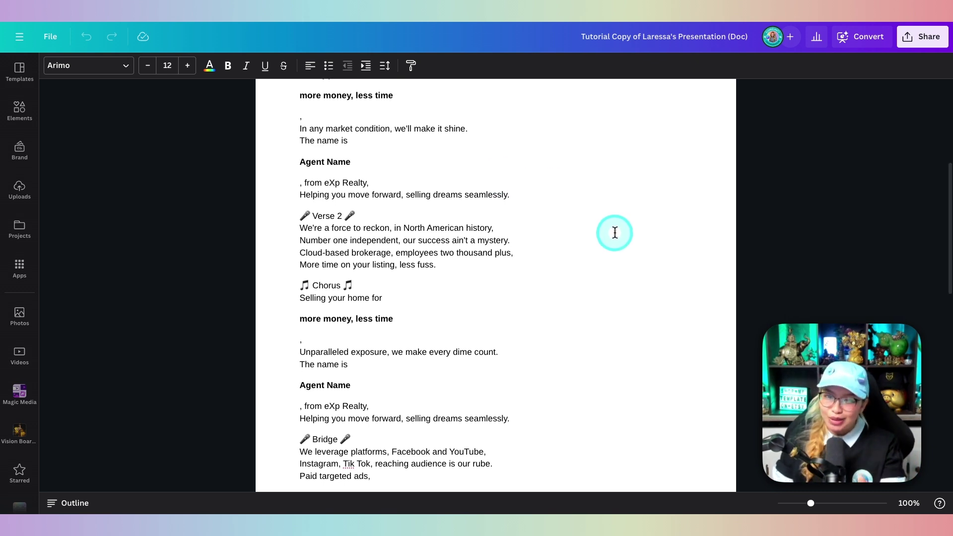
pyautogui.scroll(-1, 614, 233)
pyautogui.scroll(-1, 591, 242)
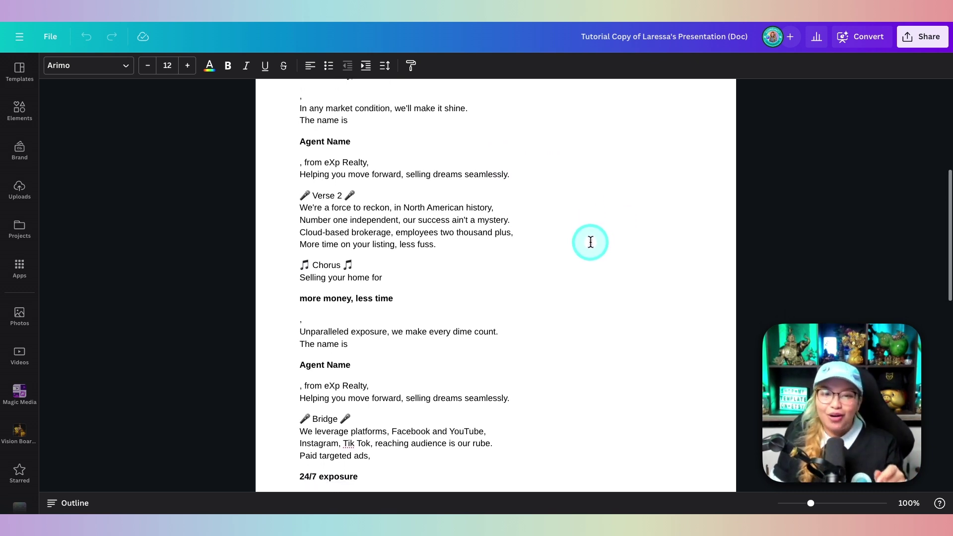
pyautogui.scroll(-5, 591, 241)
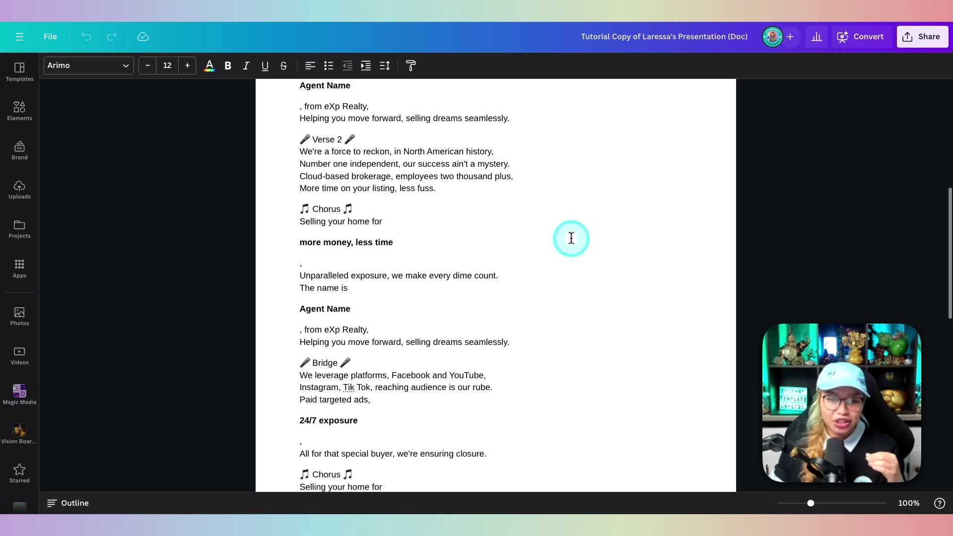
pyautogui.scroll(-3, 566, 240)
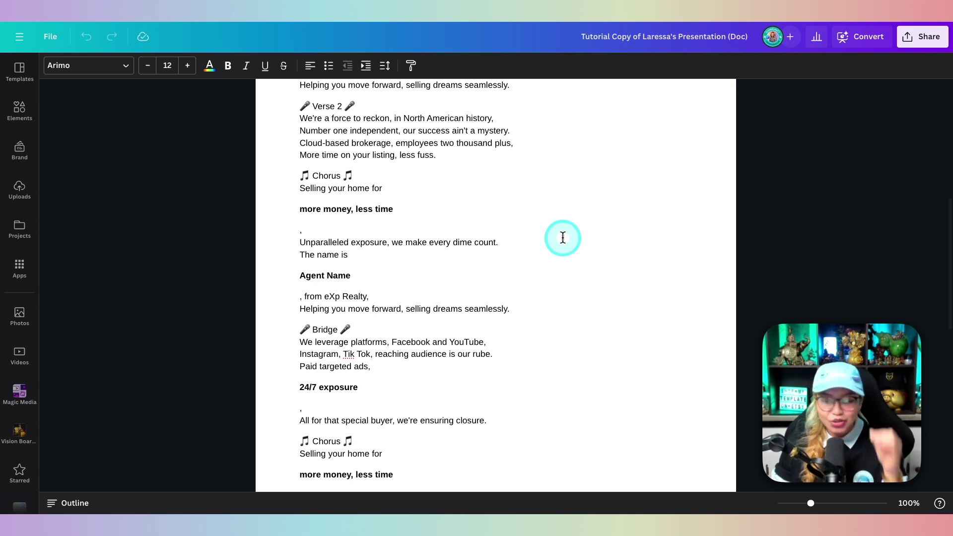
pyautogui.scroll(-1, 555, 226)
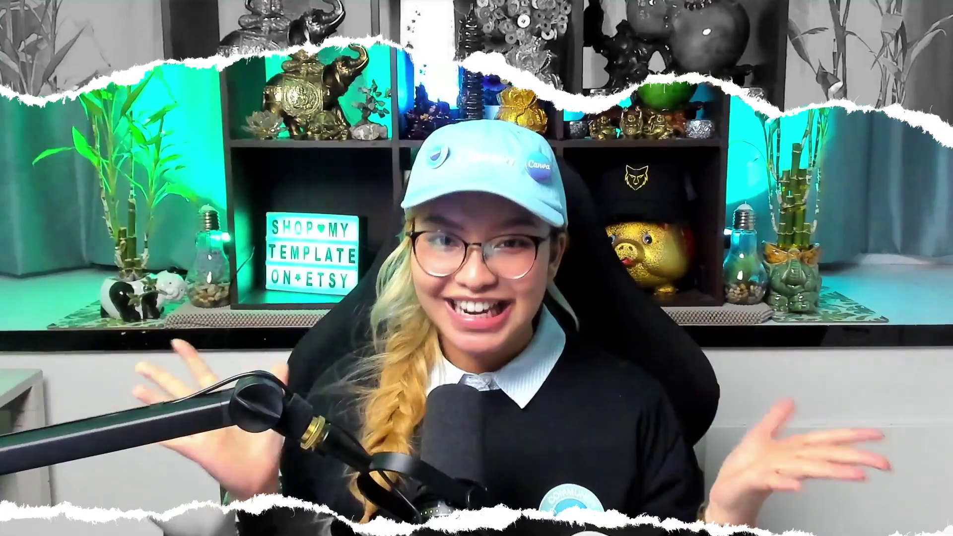